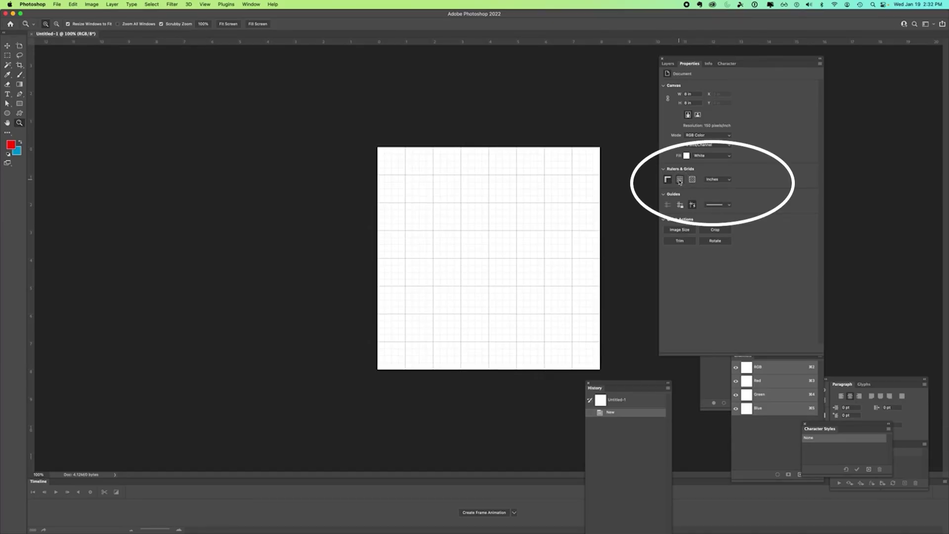
Examine the Transparency & Gamut preferences and keep the existing settings.
left_click(691, 181)
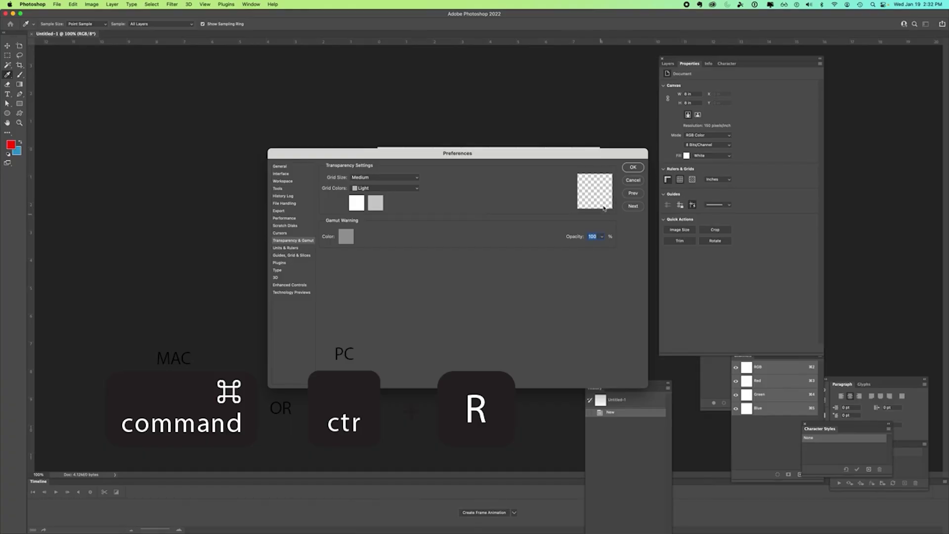
left_click(632, 167)
key("z")
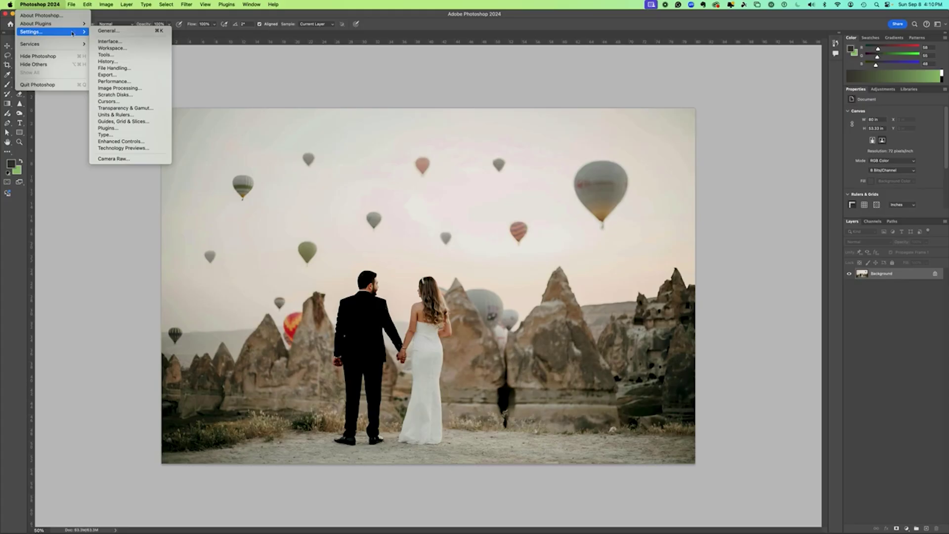
left_click(105, 55)
left_click(128, 88)
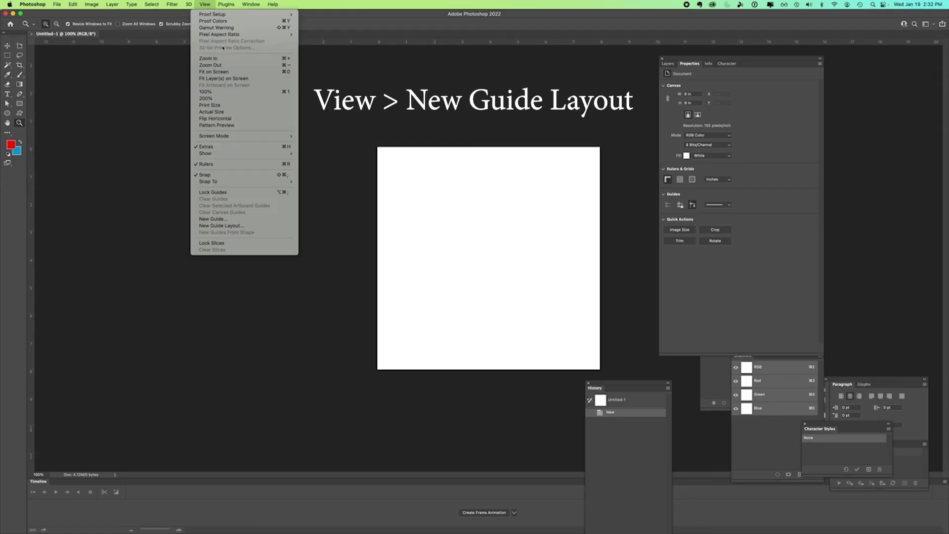
Open a new guide layout for the canvas and try the 12 Column and 8 Column presets.
left_click(214, 226)
left_click_drag(521, 227, 272, 189)
left_click(238, 203)
left_click(245, 207)
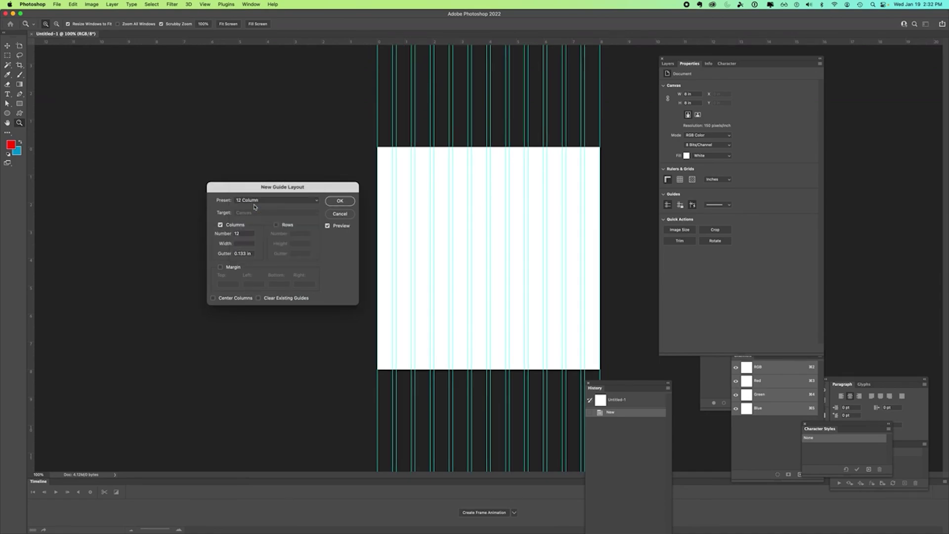
left_click(248, 201)
left_click(252, 205)
left_click(252, 205)
left_click(252, 205)
left_click(252, 205)
left_click(253, 181)
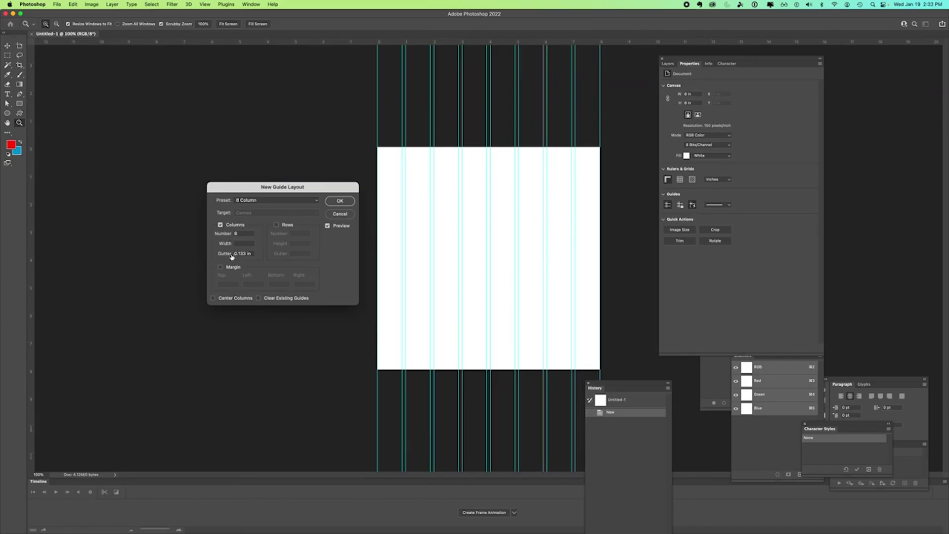
Preview 8 rows in the guide layout, switch its margin on and off, and cancel the layout.
left_click(277, 224)
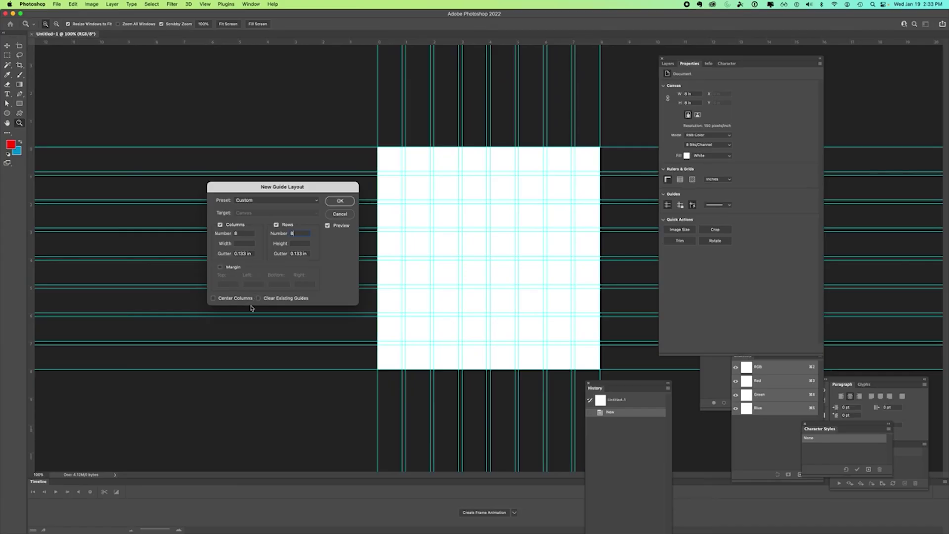
left_click(220, 267)
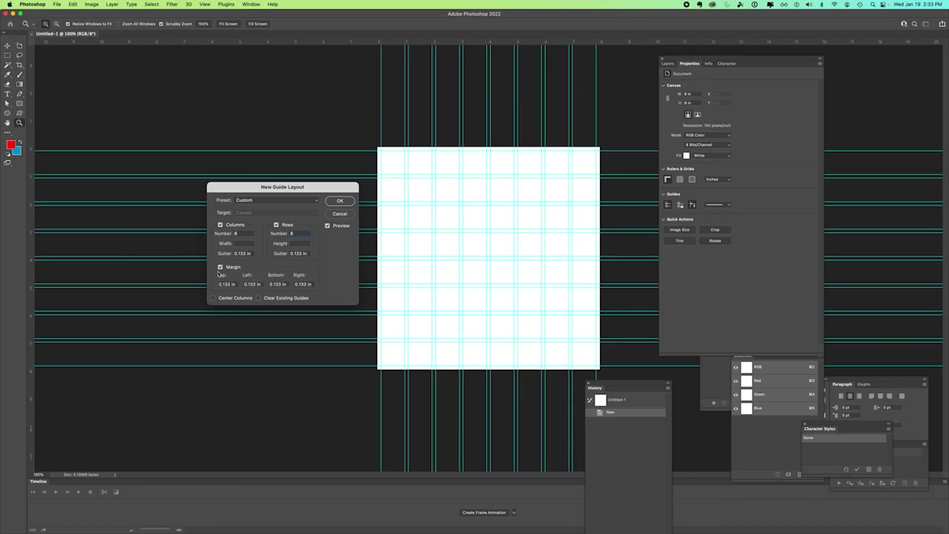
left_click(221, 267)
left_click(340, 213)
Place one horizontal and one vertical guide from the rulers, crossing at the centre of the canvas.
left_click_drag(365, 42, 395, 200)
key("v")
left_click_drag(391, 42, 395, 258)
left_click_drag(31, 233, 489, 259)
Add three vertical guides with exact positions of 1, 2 and 3 in.
left_click(205, 4)
left_click(222, 209)
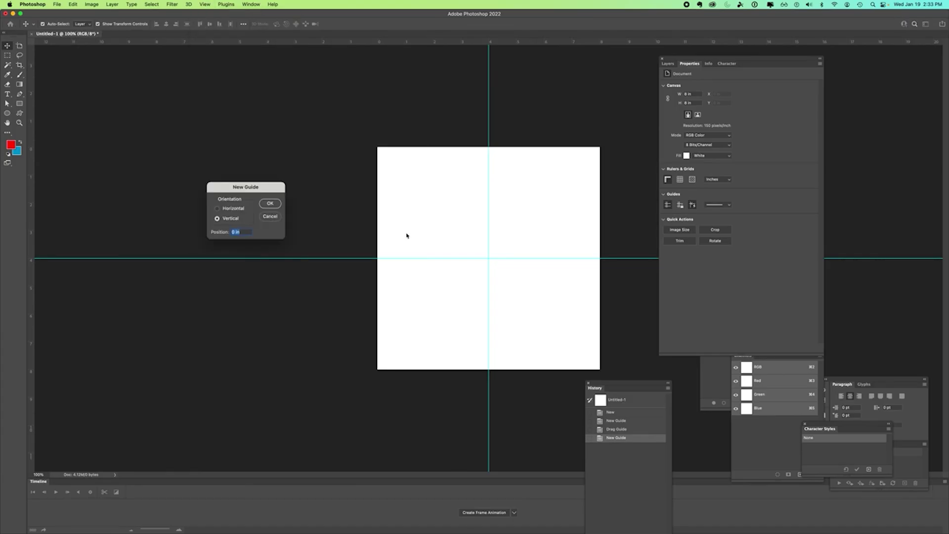
type("1")
key("Return")
left_click(204, 4)
left_click(212, 218)
type("2")
key("Return")
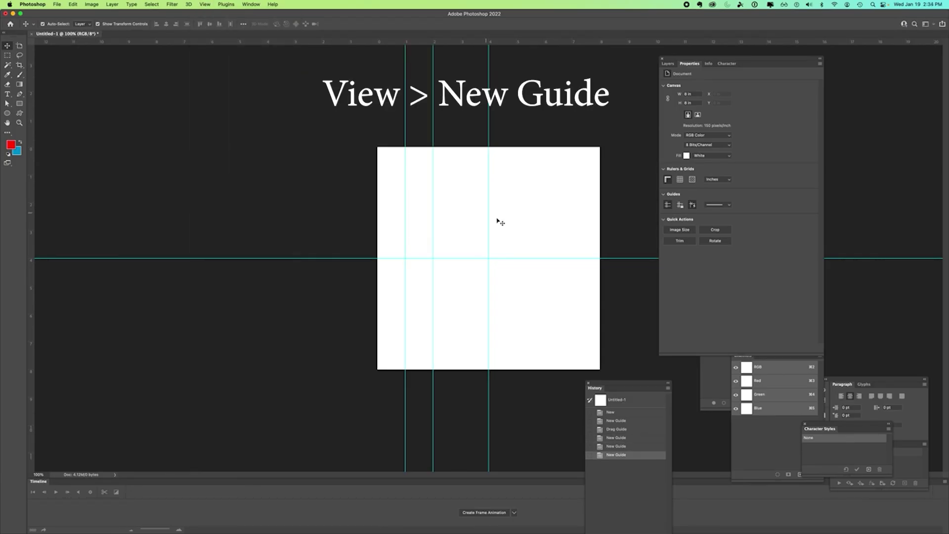
left_click(205, 4)
left_click(212, 218)
type("3")
key("Return")
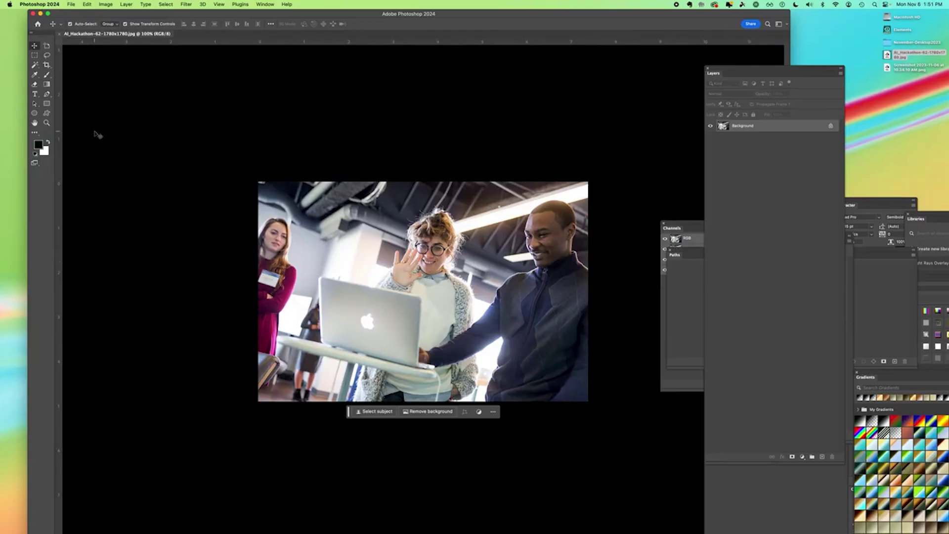
Resize the photo to a resolution of 300 pixels/inch, with width and height expressed in pixels.
left_click(112, 4)
left_click(128, 62)
type("300")
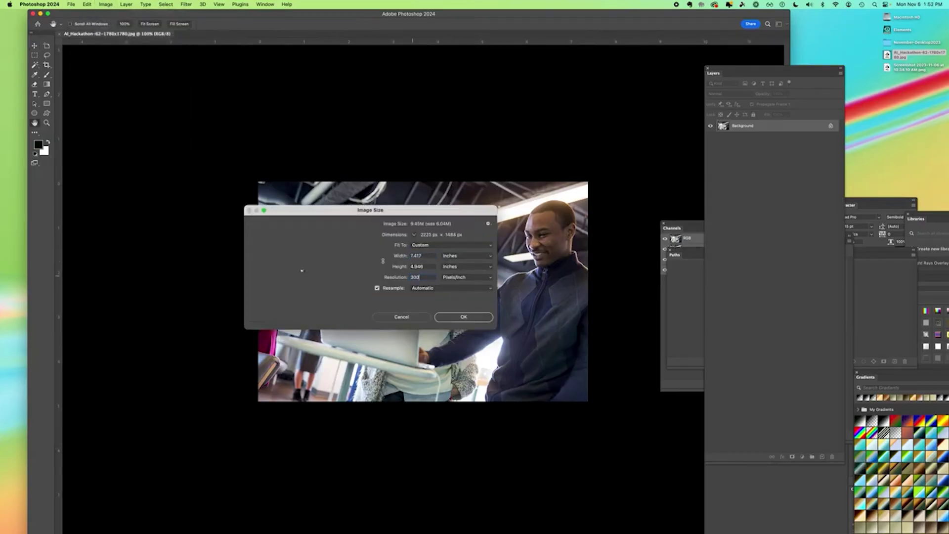
left_click(457, 255)
left_click(457, 248)
left_click(457, 256)
left_click(457, 255)
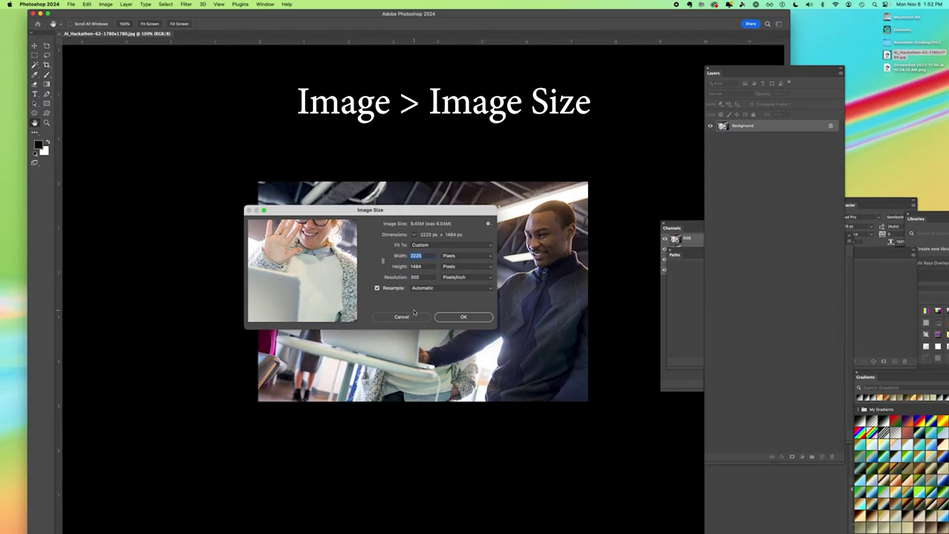
left_click(463, 316)
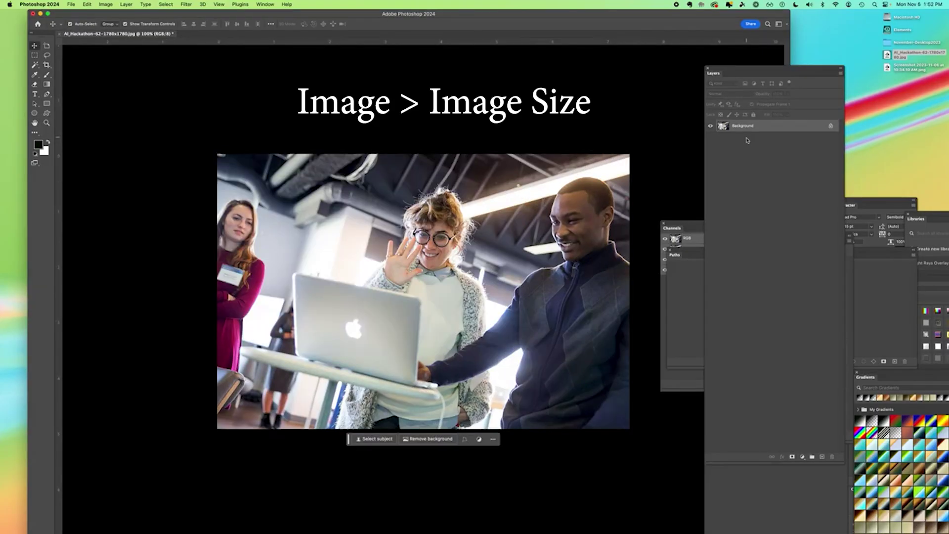
Unlock the Background layer, create an artboard named Photo from it, and collapse that artboard in the layer list.
left_click(831, 127)
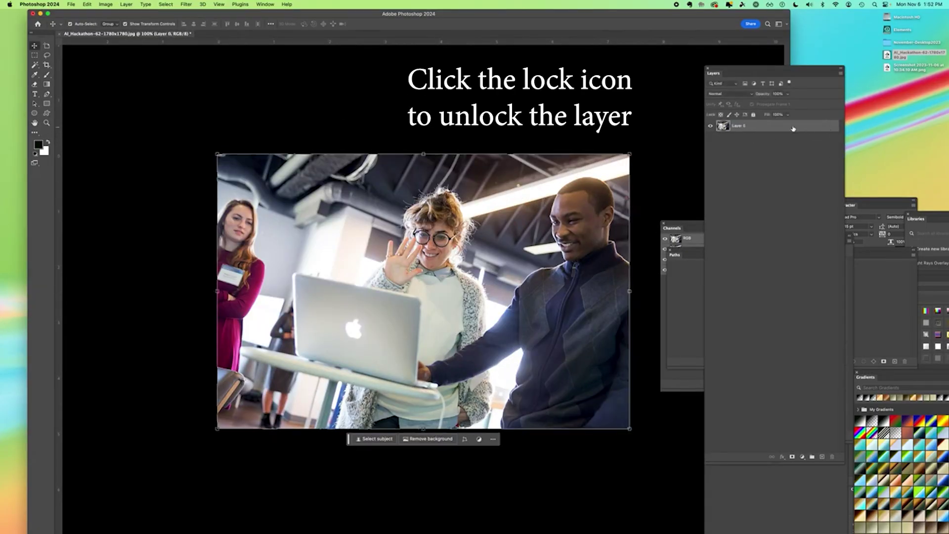
right_click(792, 130)
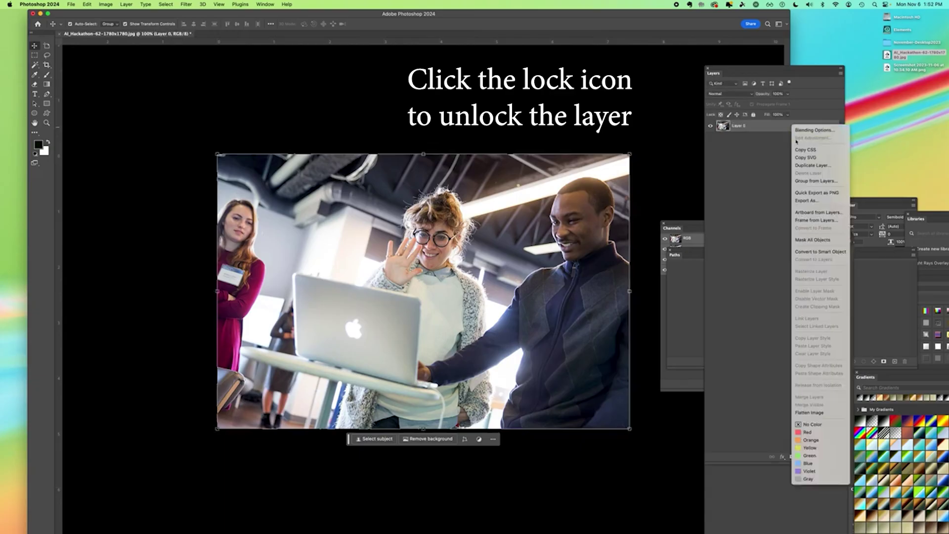
left_click(810, 213)
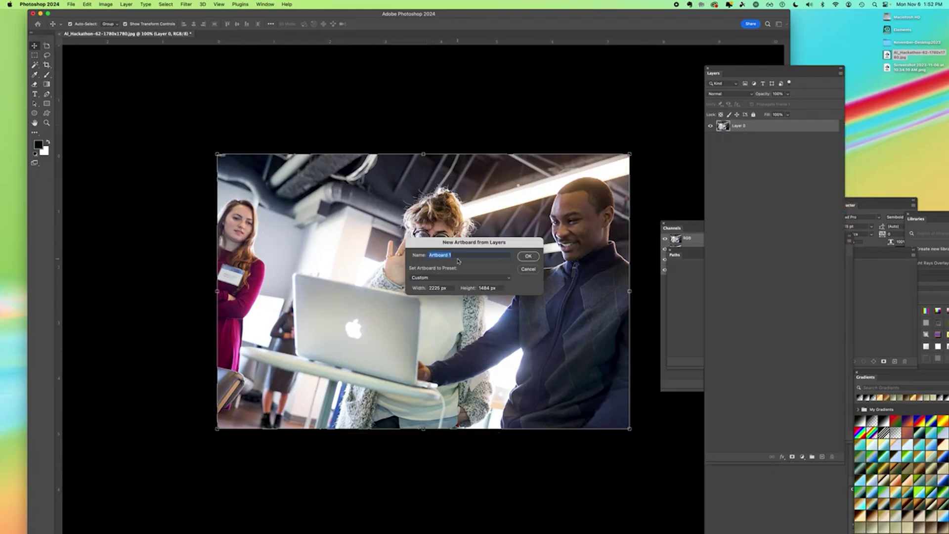
type("Photo")
left_click(528, 256)
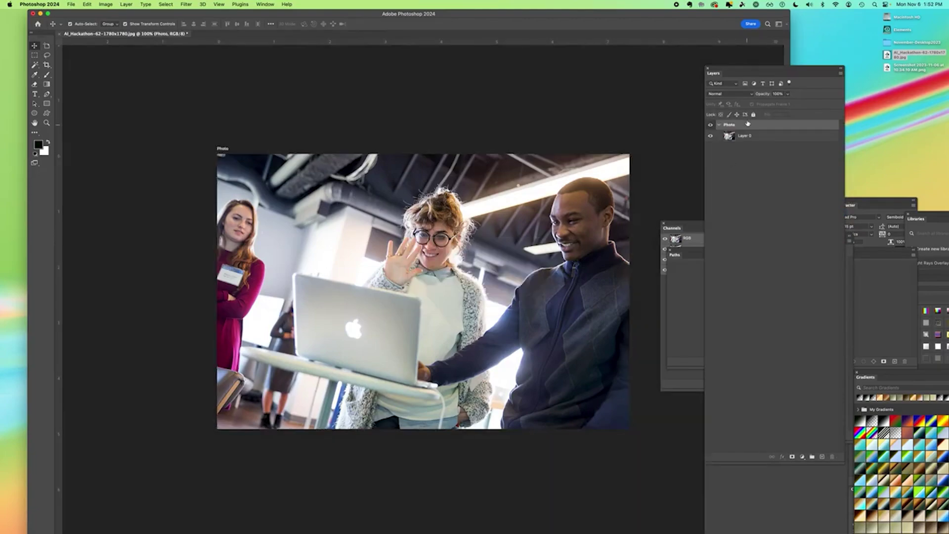
left_click(719, 125)
Add three blank artboards: one above the Photo artboard, one to the right of that, and one below the second.
left_click(46, 47)
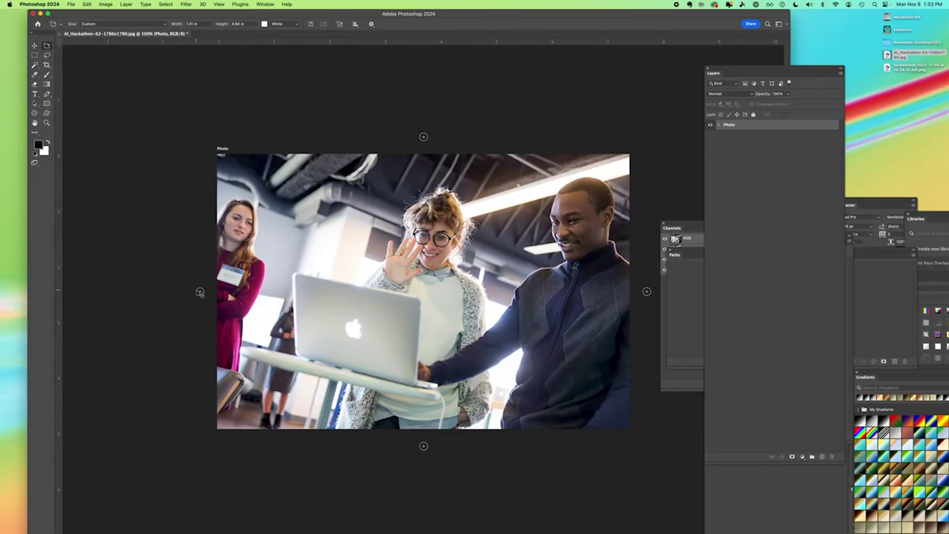
left_click(424, 138)
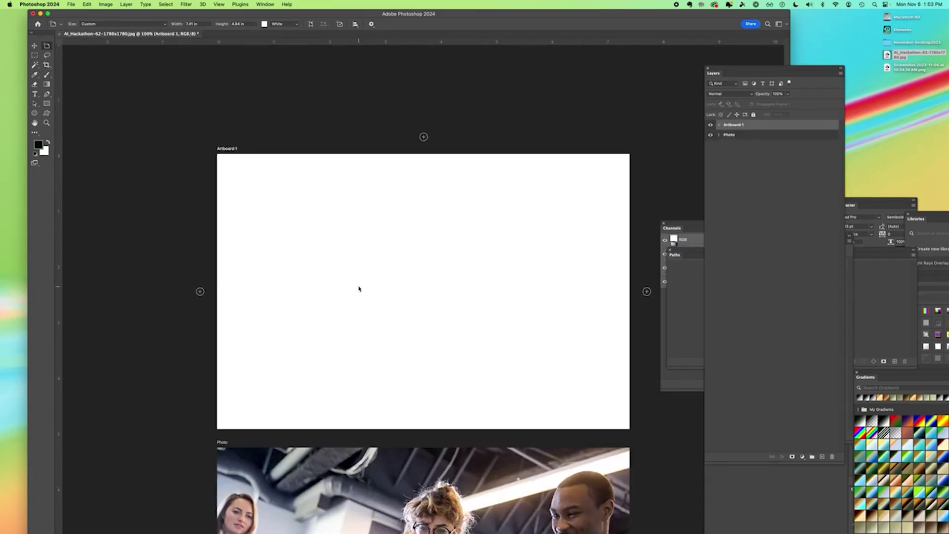
left_click(646, 291)
left_click(423, 446)
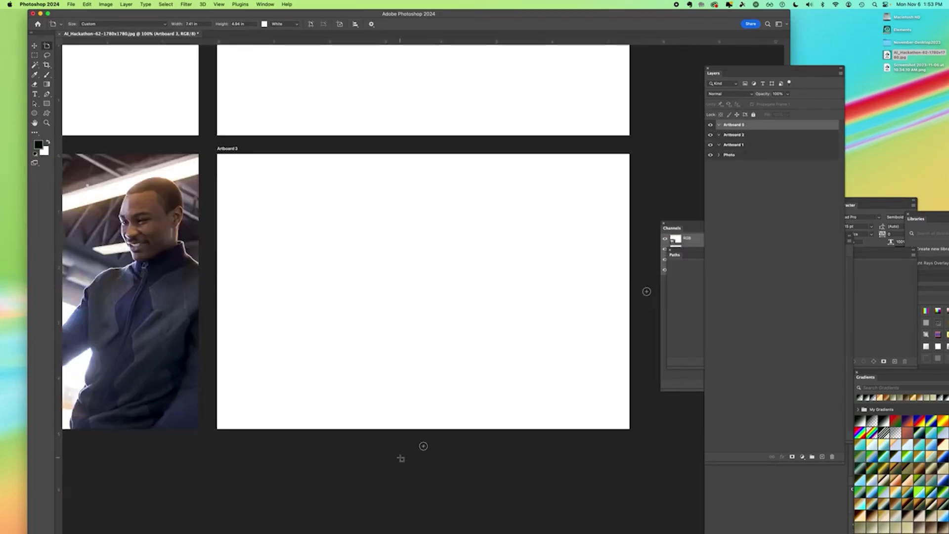
key("super+minus")
key("super+minus")
scroll(369, 174, "left", 3)
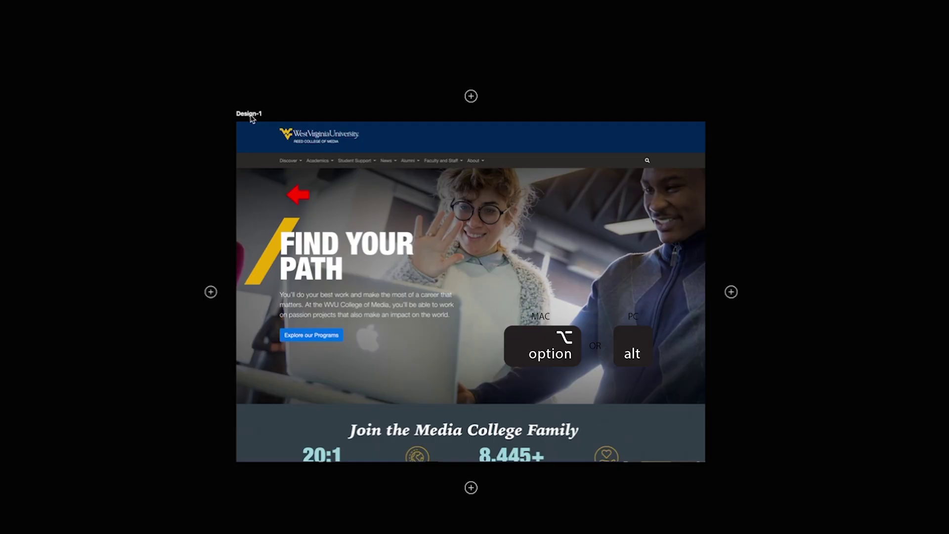
Show the hidden panels and duplicate the Design-1 artboard to the left of the original.
key("Tab")
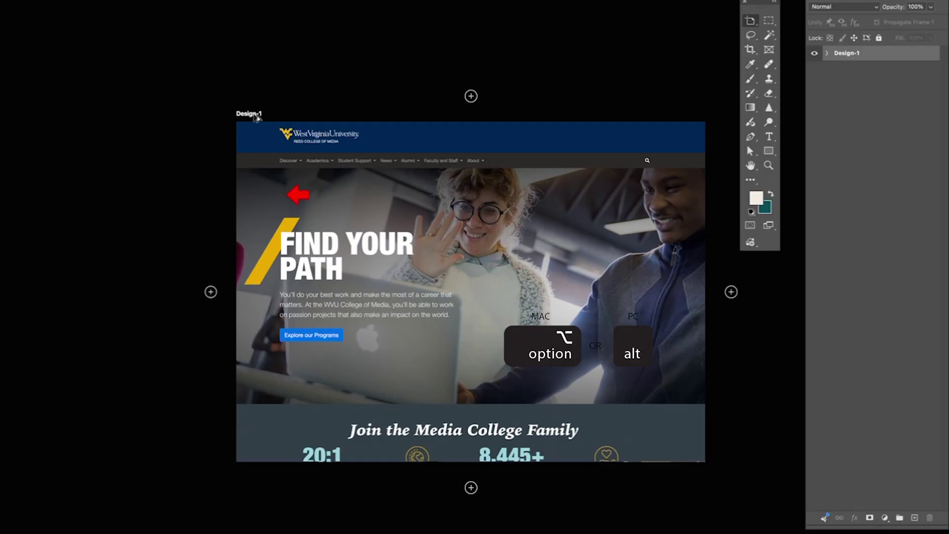
left_click_drag(256, 117, 0, 118)
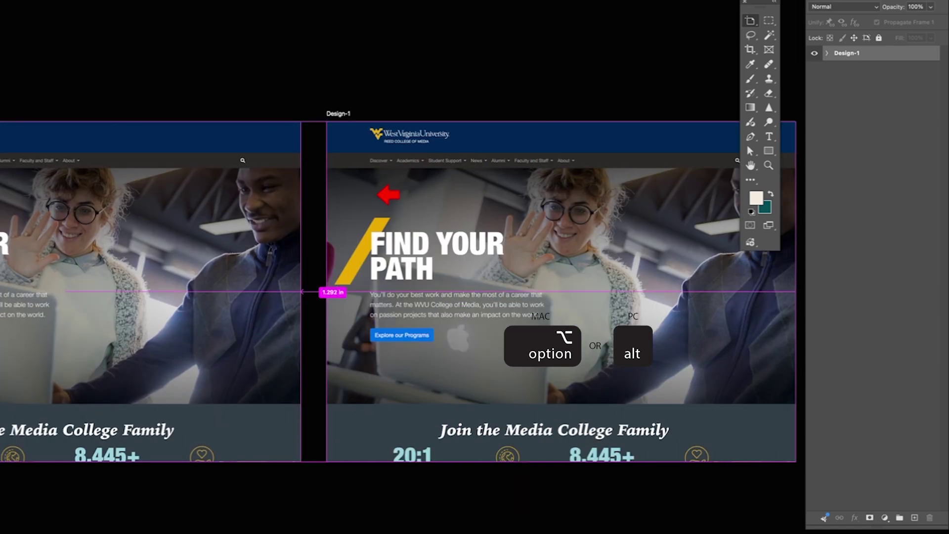
left_click_drag(0, 119, 0, 118)
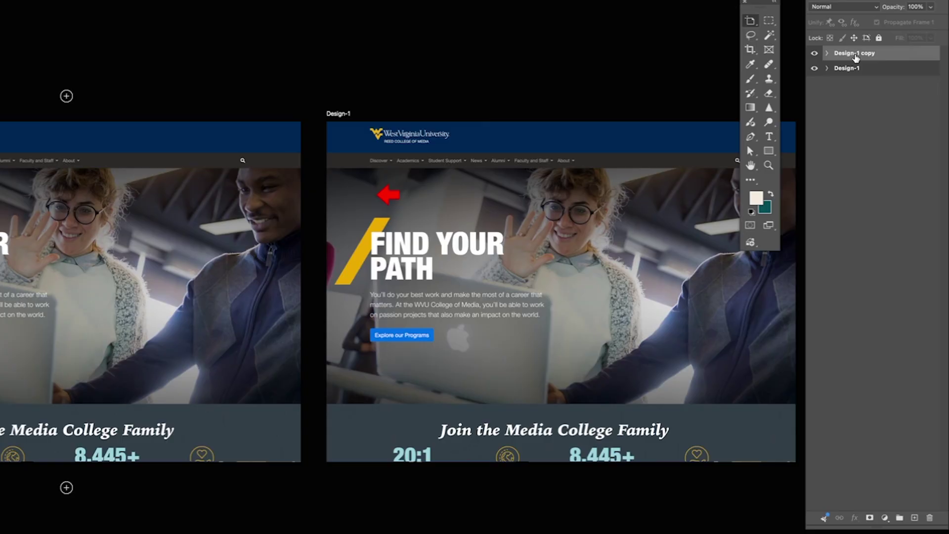
Rename the duplicated artboard as Design-2.
double_click(854, 57)
key("Right")
key("BackSpace")
key("BackSpace")
key("BackSpace")
key("BackSpace")
key("BackSpace")
key("BackSpace")
type("2")
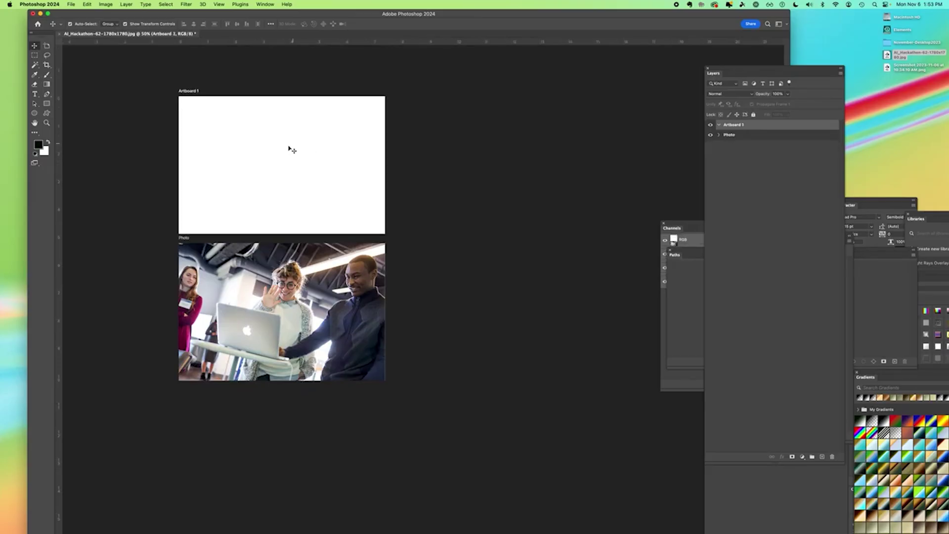
Delete the blank artboard above the photo and draw a new one about 6.8 × 10 in to the right of the Photo artboard.
key("Delete")
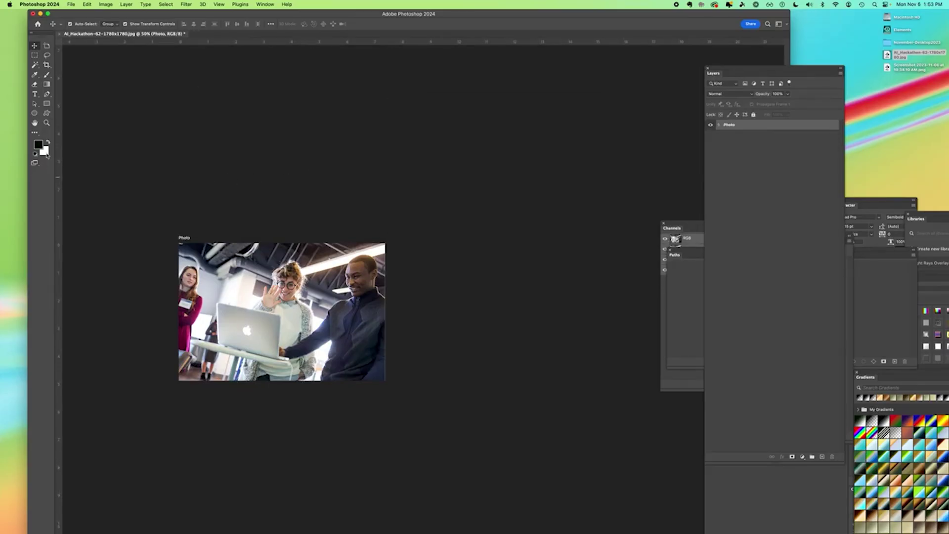
left_click(48, 47)
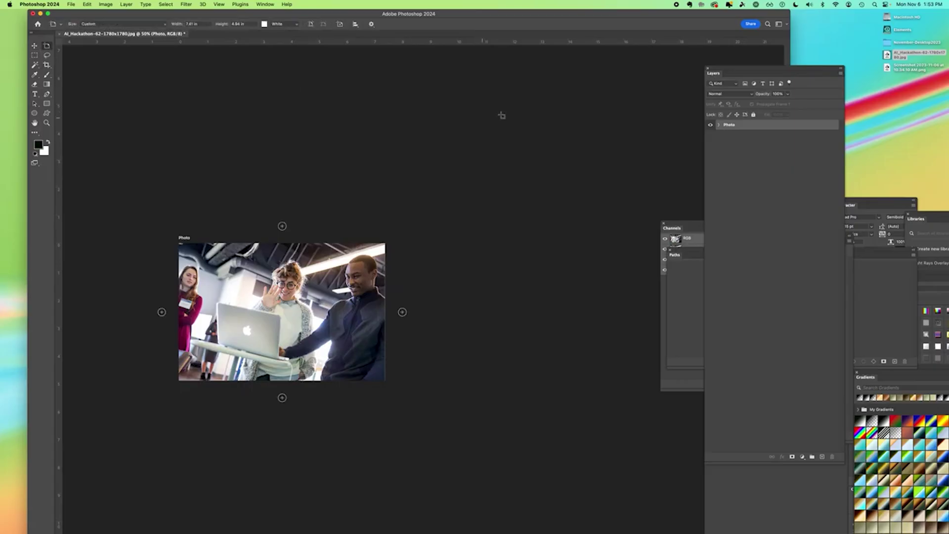
left_click_drag(473, 83, 662, 360)
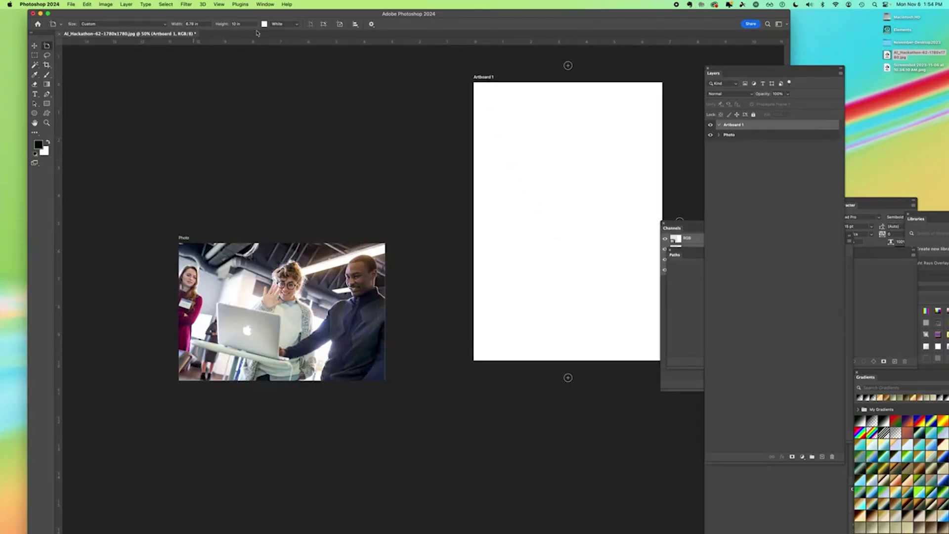
Set the new artboard's width to 8.5 in and its height to 11 in.
left_click(192, 24)
type("6")
type(".5 in")
key("Tab")
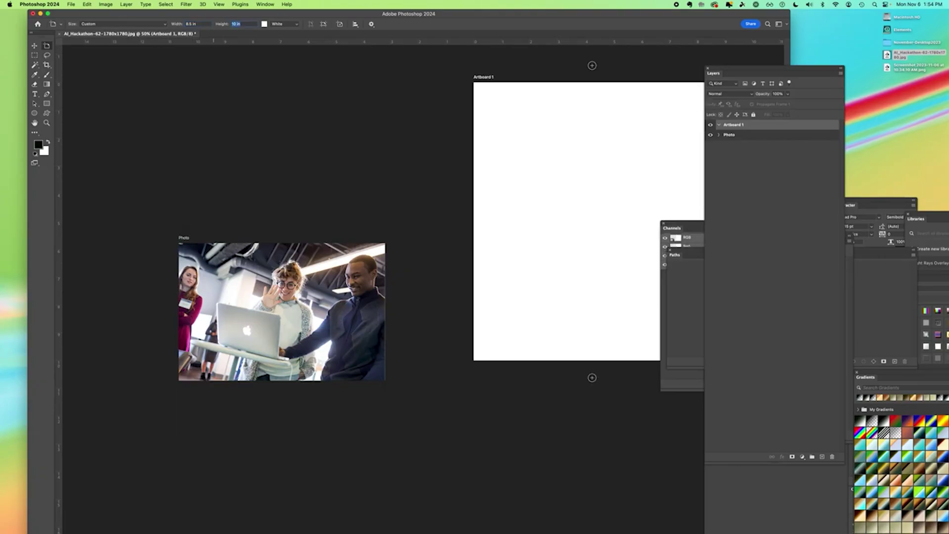
type("11")
key("Return")
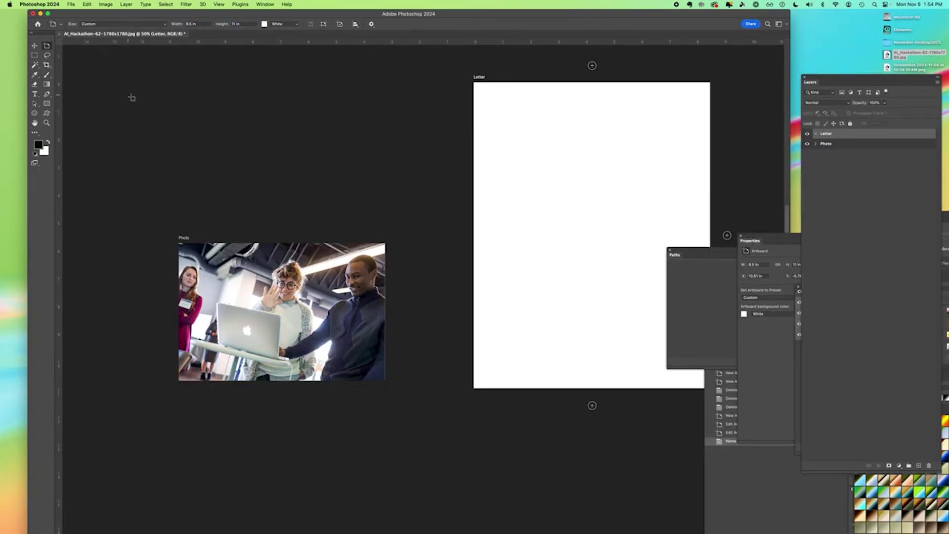
Draw an artboard above the Photo artboard and set its size to 2.42 in wide by 0.3 in high.
left_click_drag(134, 97, 372, 135)
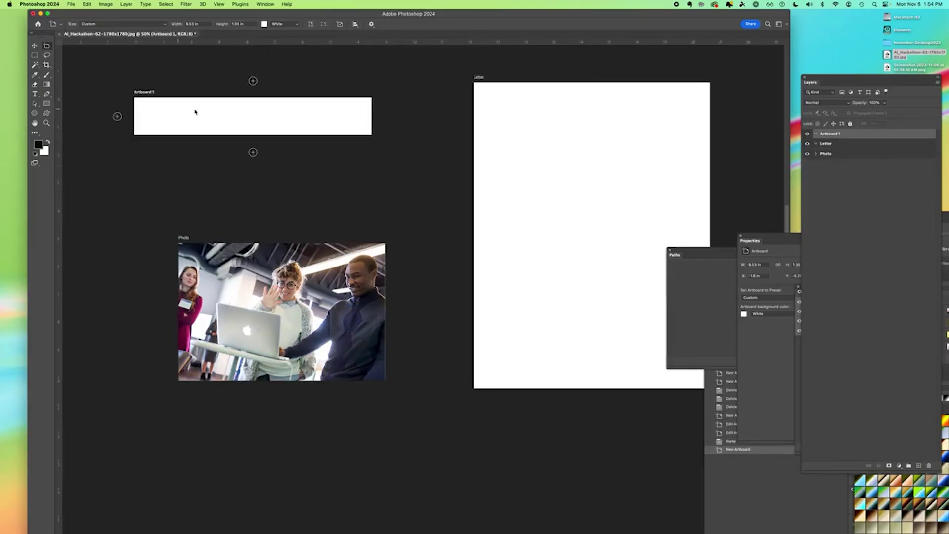
left_click(178, 24)
type("2.42")
key("Tab")
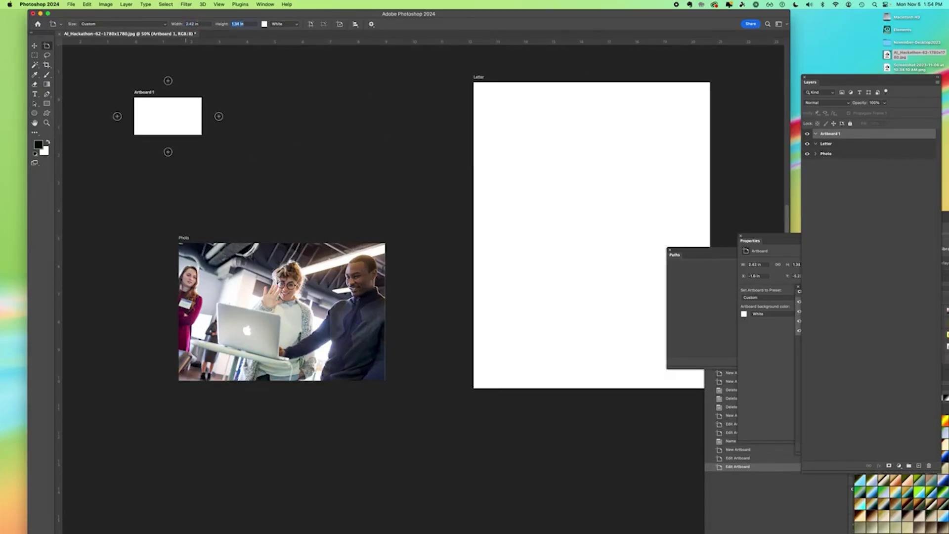
type("0.3")
key("Return")
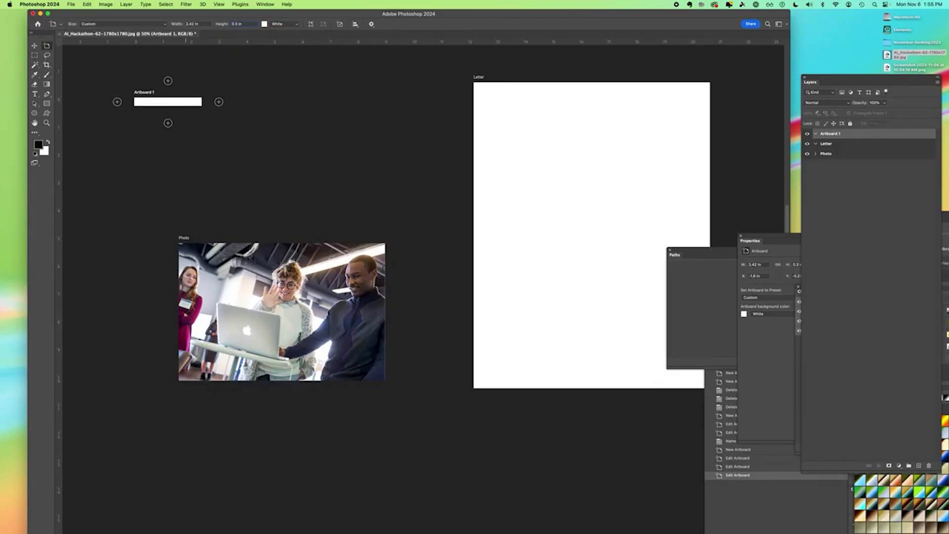
Move the small 2.42 × 0.3 in artboard to the right, close to the upper-left corner of the Letter artboard.
key("v")
left_click_drag(154, 102, 389, 96)
key("shift+v")
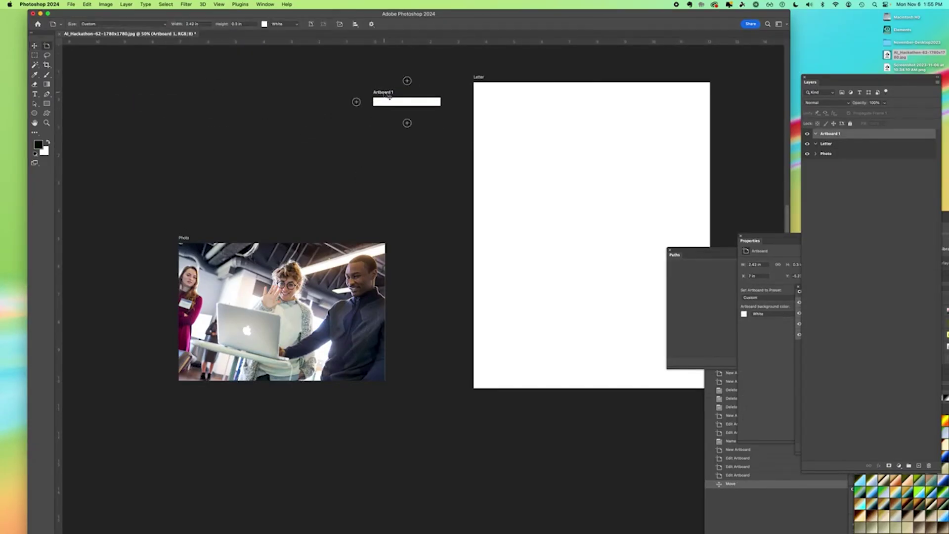
mouse_move(391, 97)
left_mouse_down()
mouse_move(381, 98)
mouse_move(394, 104)
mouse_move(383, 102)
left_mouse_up()
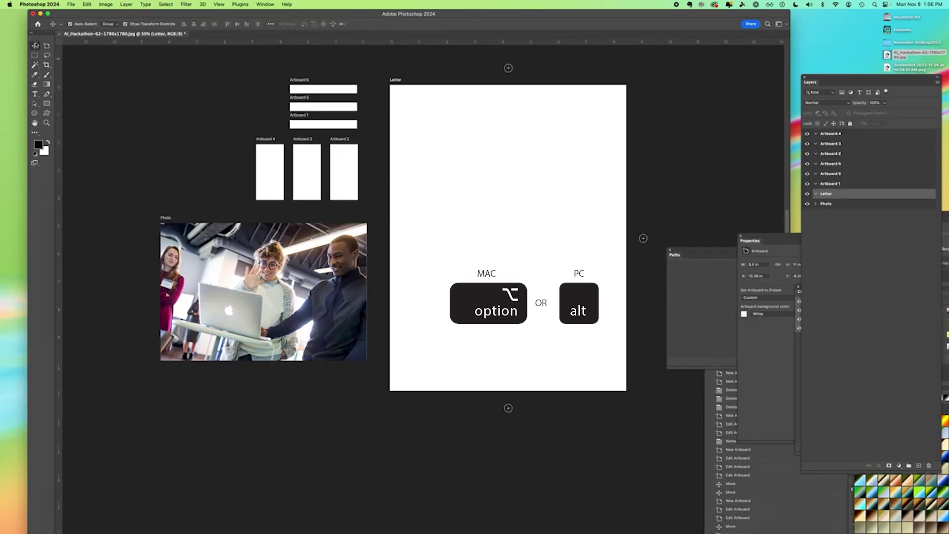
Copy the photo layer onto Artboard 4 and the Letter artboard, and enlarge the Letter copy to about 205%.
left_click_drag(244, 287, 323, 175)
left_click_drag(302, 116, 269, 158)
left_click_drag(452, 145, 437, 126)
left_click_drag(712, 368, 536, 277)
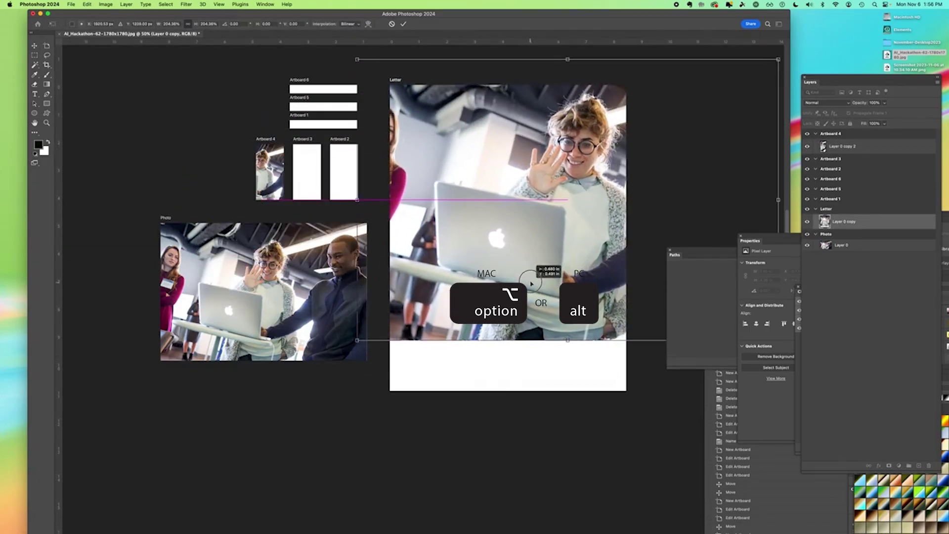
key("Return")
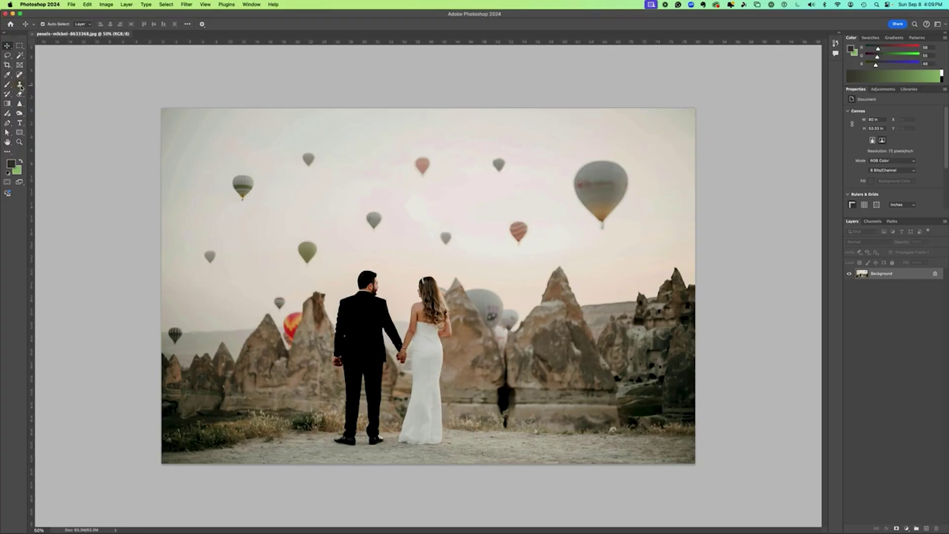
Pick the Clone Stamp tool, try to stamp over the green-striped balloon without a source point, and dismiss the alert.
left_click(19, 86)
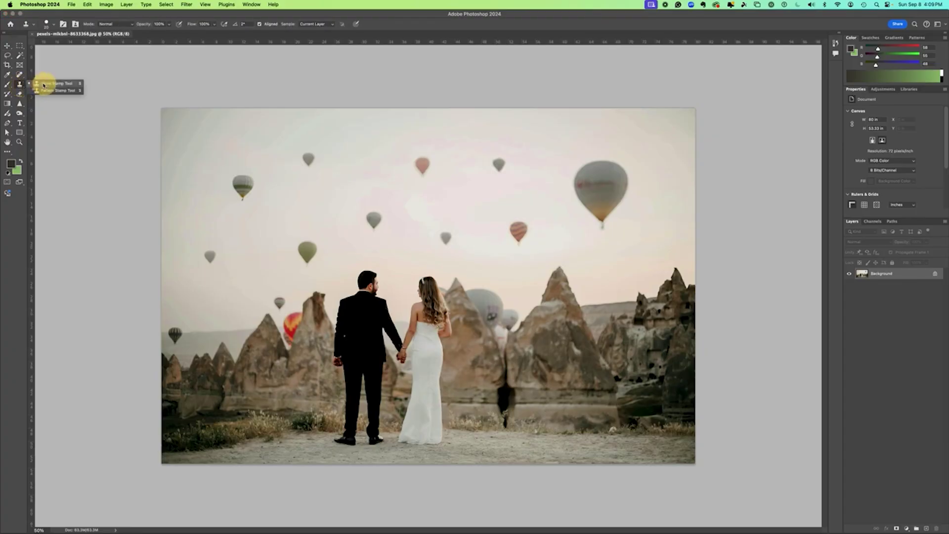
left_click(43, 84)
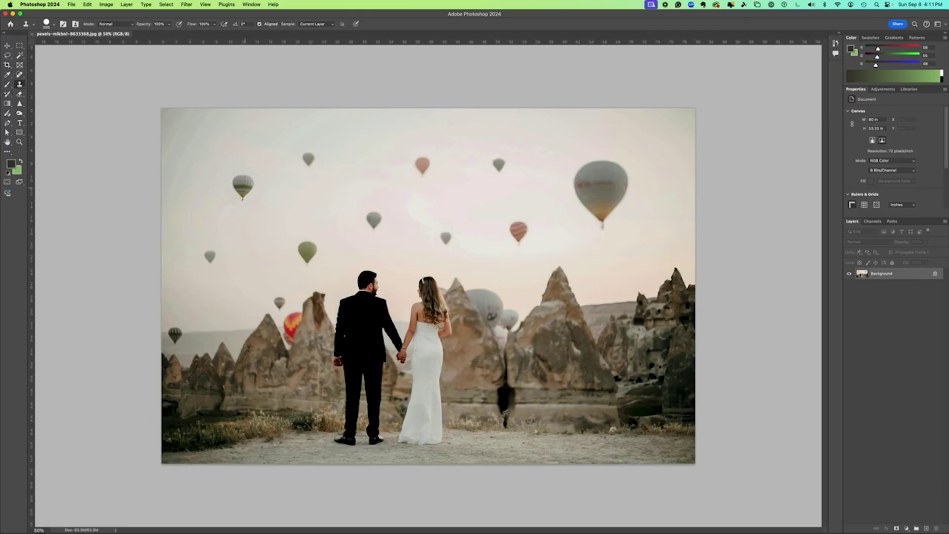
left_click(247, 183)
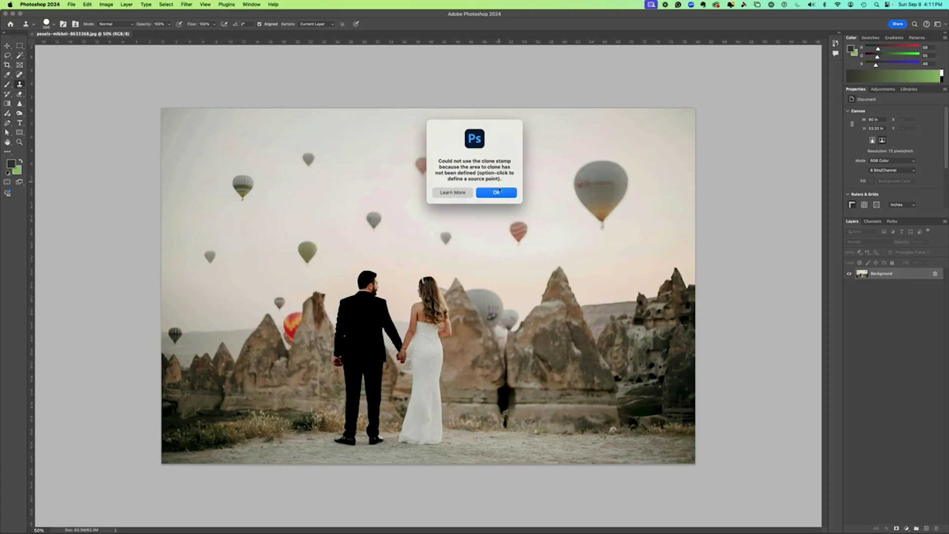
left_click(496, 193)
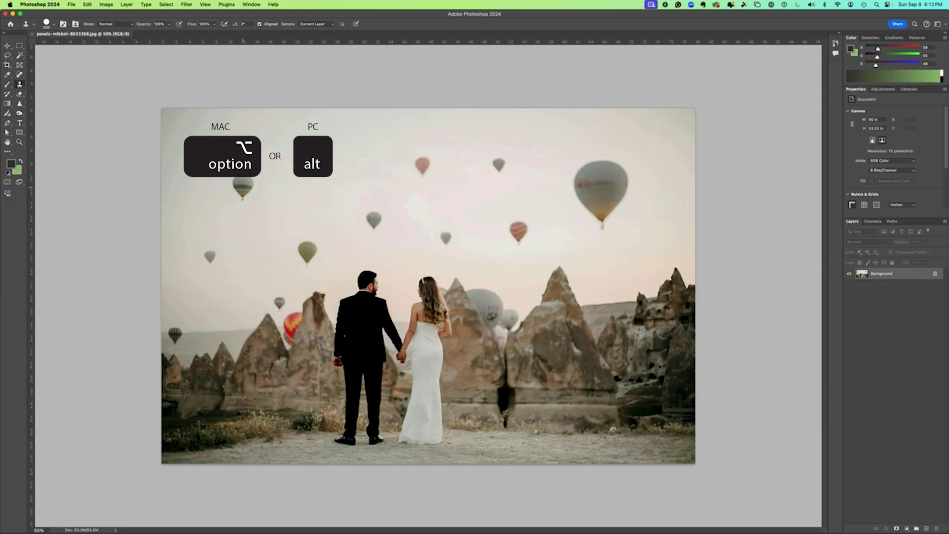
Sample the green-striped balloon as the clone source and stamp a copy of it in the sky to its right.
left_click(242, 188, "alt")
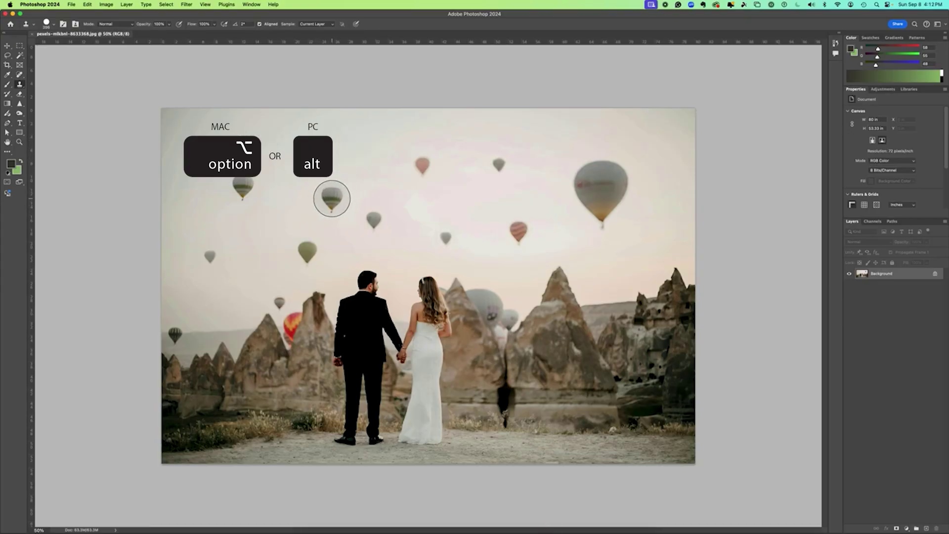
left_click(332, 196)
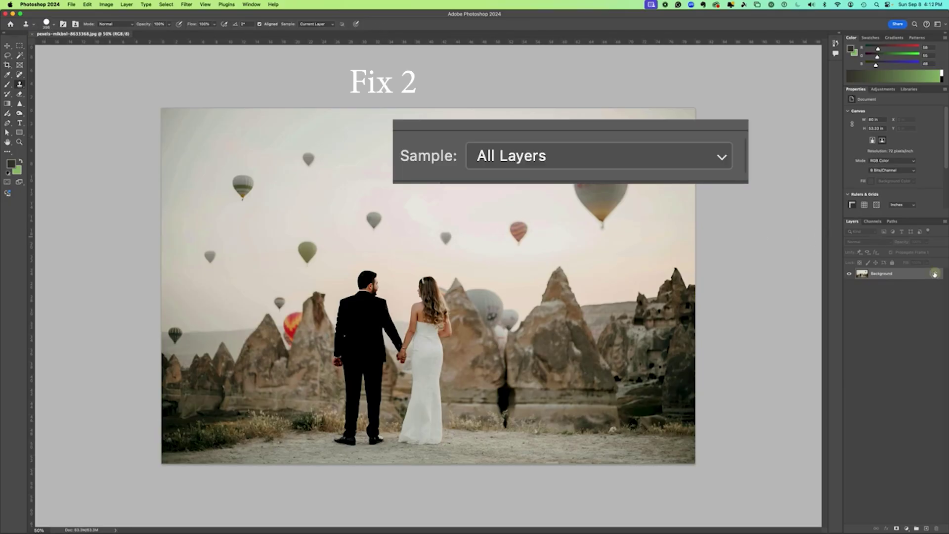
Unlock the Background layer and duplicate it as Layer 0 copy.
left_click(934, 273)
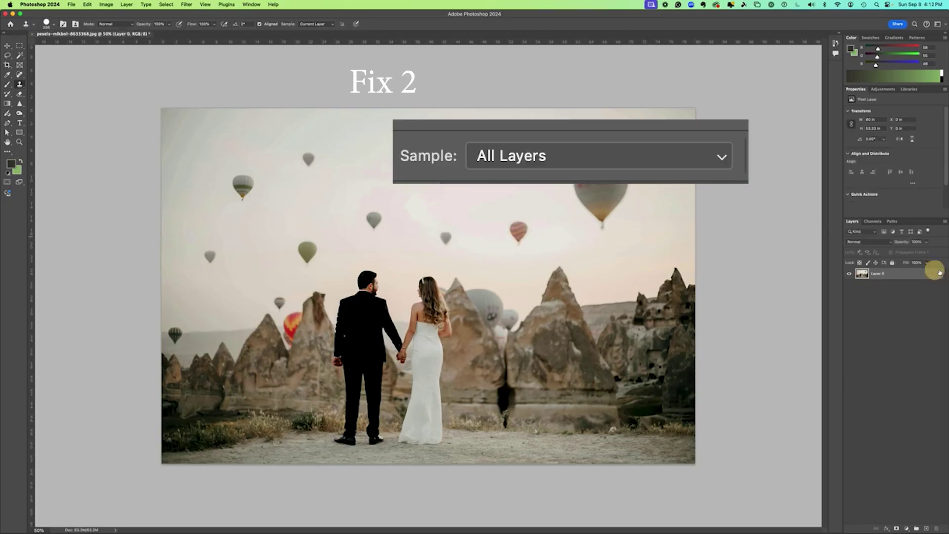
left_click(944, 221)
left_click(873, 238)
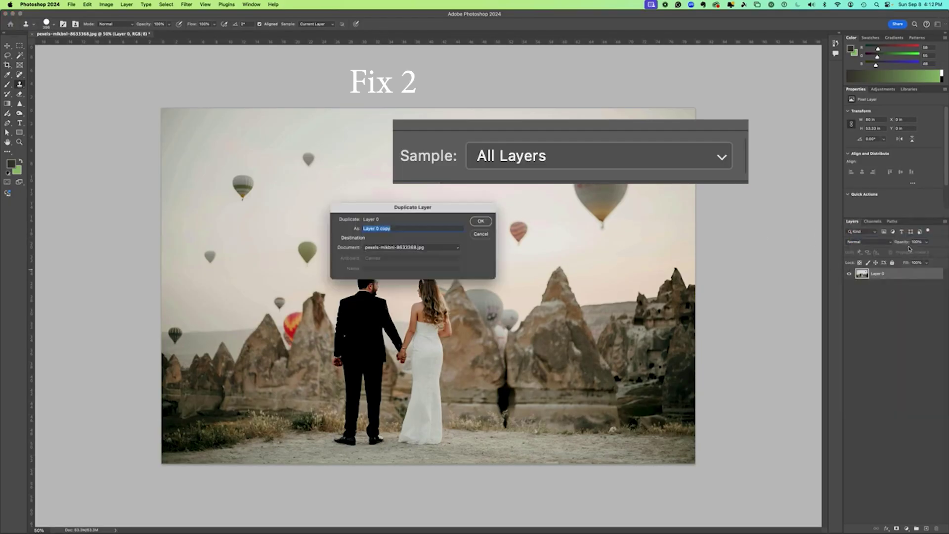
left_click(482, 221)
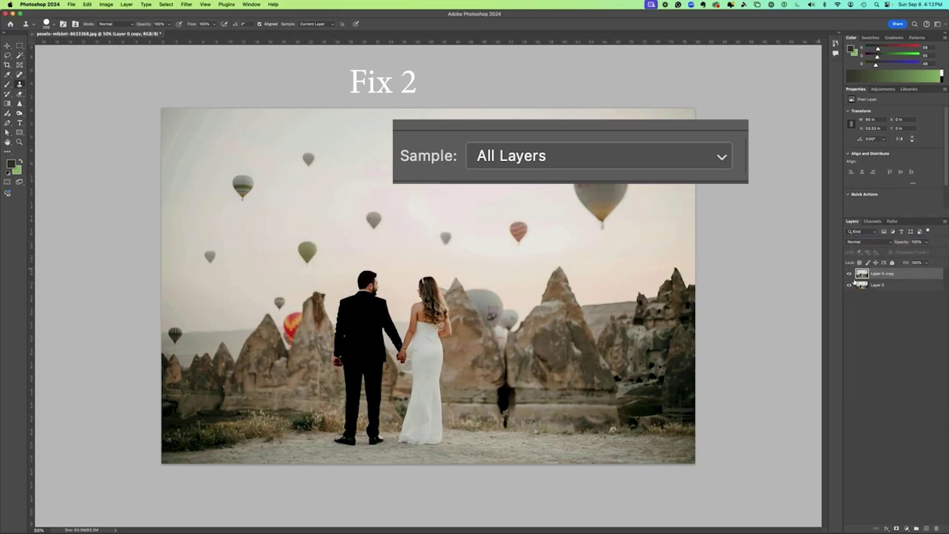
Lock the original Layer 0 and add a new empty layer above Layer 0 copy.
left_click(942, 289)
left_click(891, 263)
left_click(900, 273)
left_click(943, 221)
left_click(870, 224)
left_click(630, 213)
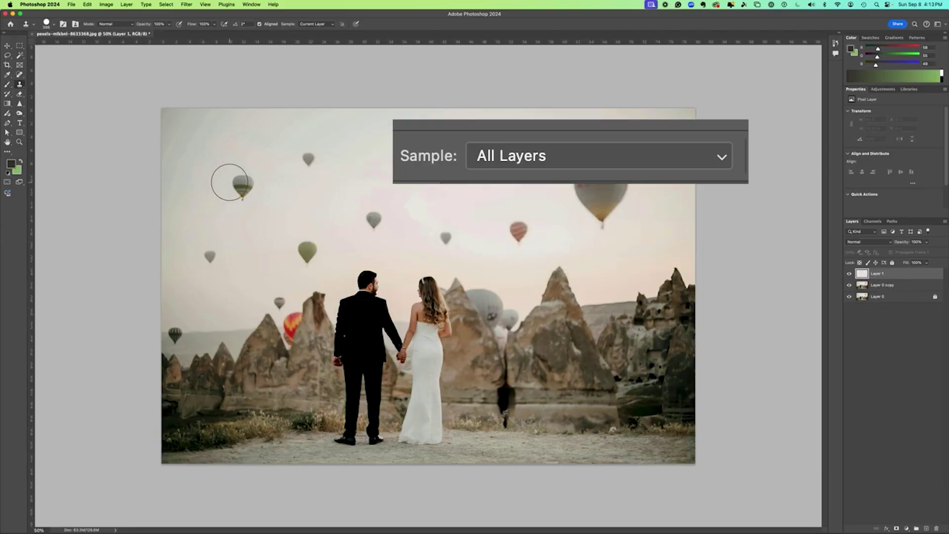
Try to clone the green-striped balloon onto the empty Layer 1 with sampling limited to the current layer.
left_click(242, 187, "alt")
left_click_drag(316, 212, 371, 187)
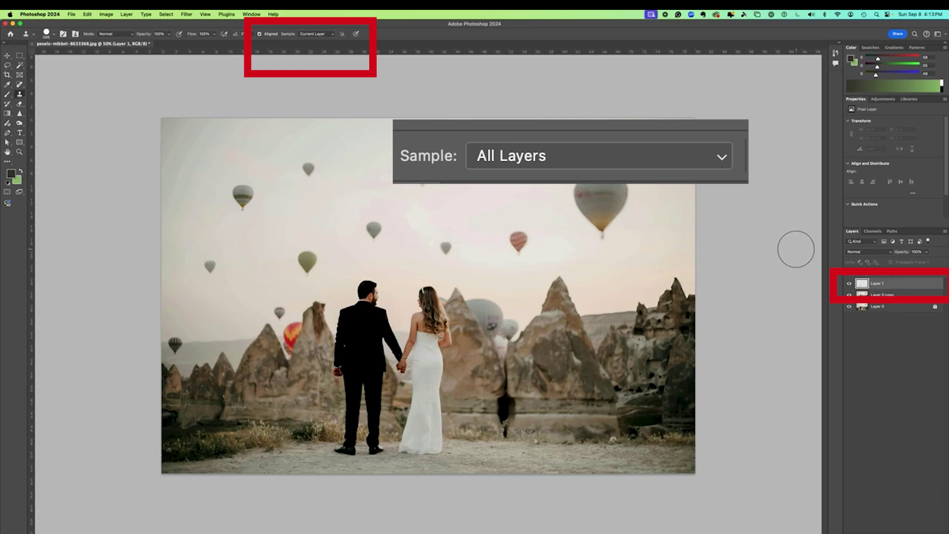
Set the Clone Stamp to sample All Layers and clone the small grey balloon higher in the sky to its right.
left_click(309, 34)
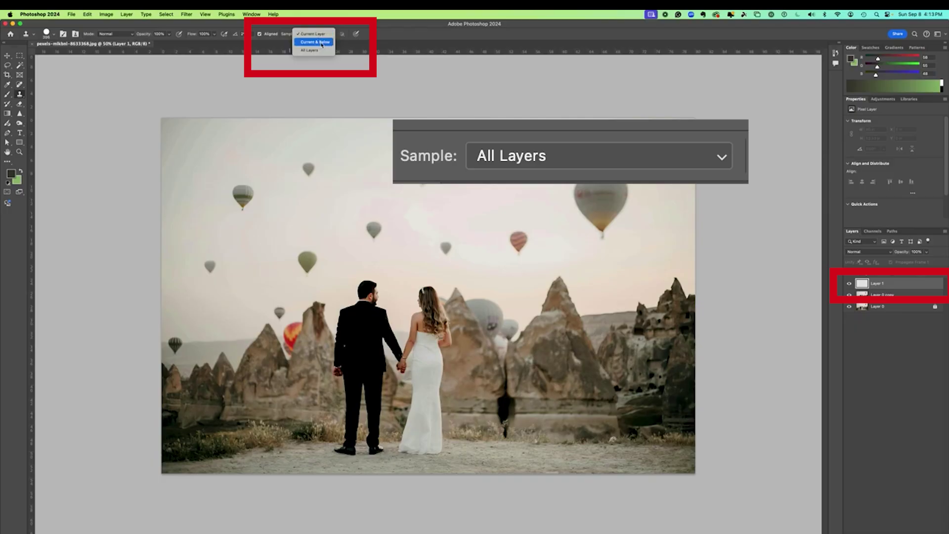
left_click(316, 52)
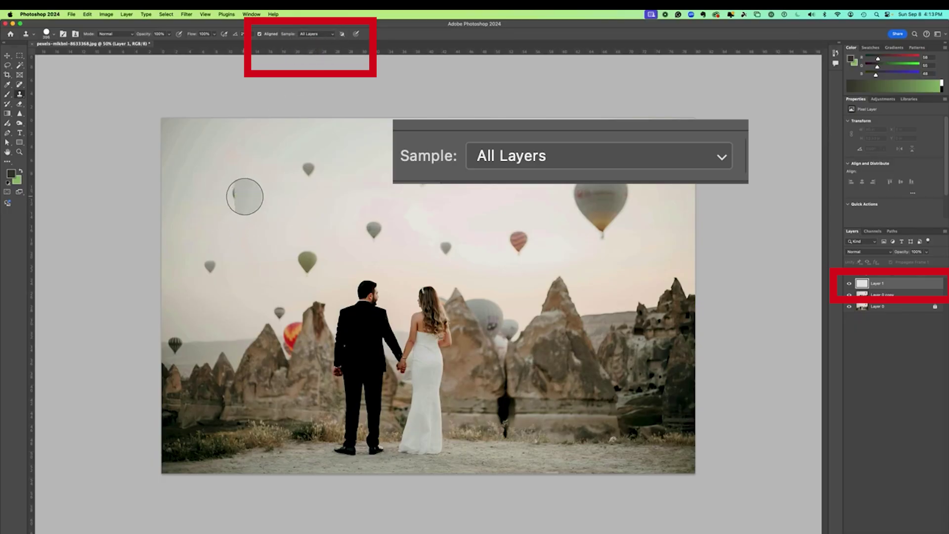
left_click(242, 195)
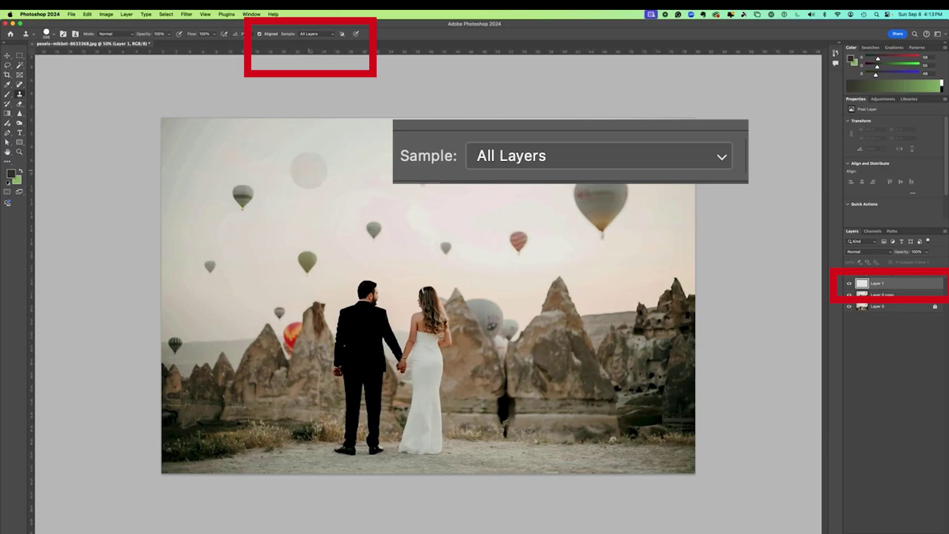
left_click(376, 152)
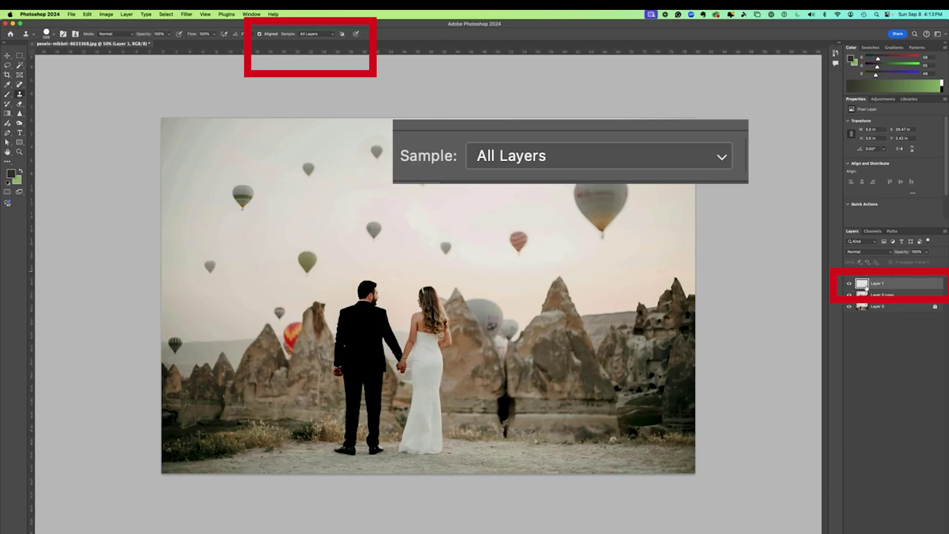
Hide and reshow Layer 1 to check the cloned balloon, and set the clone sampling to Current & Below.
left_click(849, 284)
left_click(848, 284)
left_click(316, 34)
left_click(313, 43)
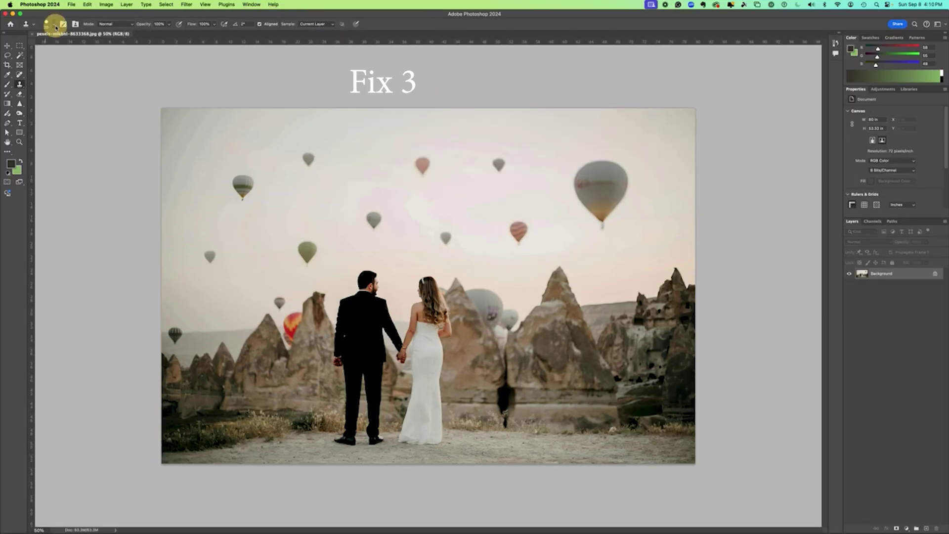
Enlarge the Clone Stamp brush to about 400 px and lower its hardness to the soft end.
left_click(47, 25)
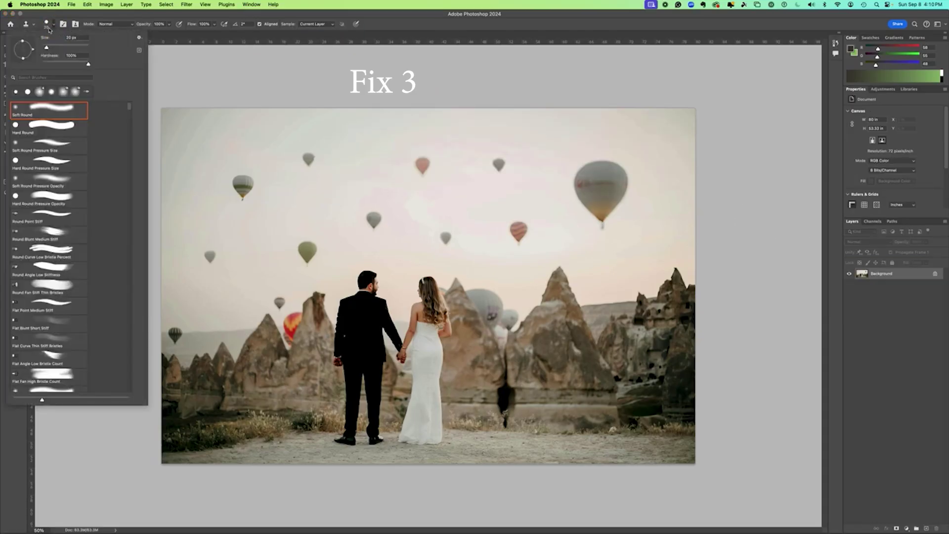
left_click_drag(46, 47, 81, 47)
left_click(71, 48)
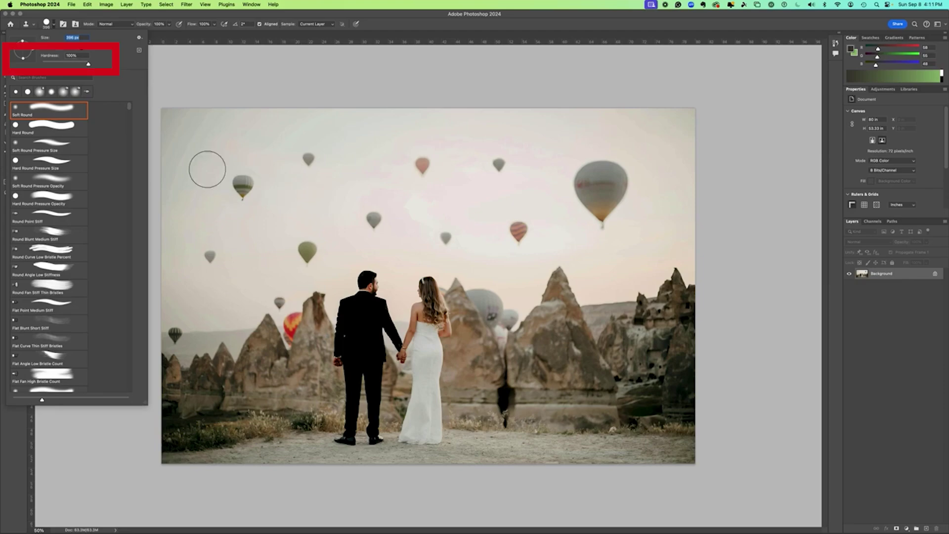
left_click_drag(88, 65, 44, 64)
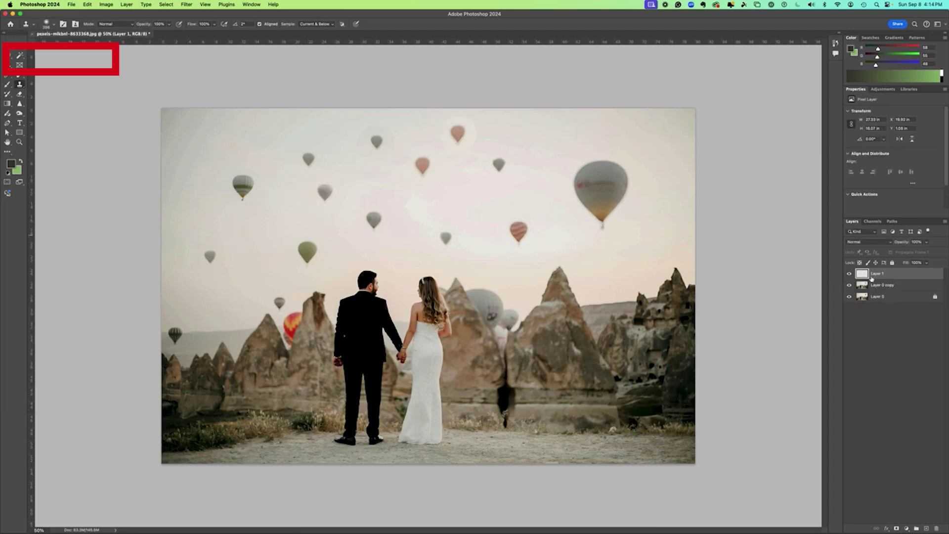
Add a layer mask to Layer 1 and brush black over the halos around the two topmost cloned balloons.
left_click(896, 528)
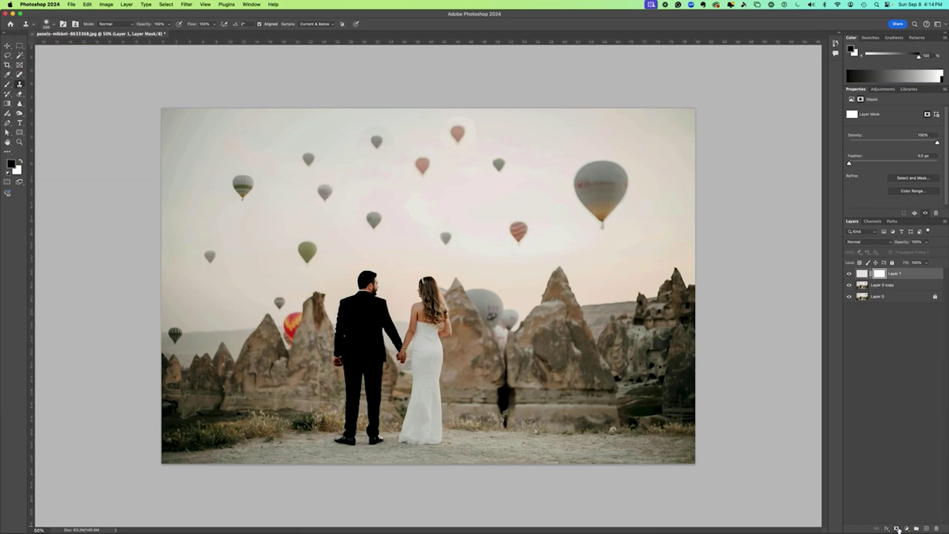
key("b")
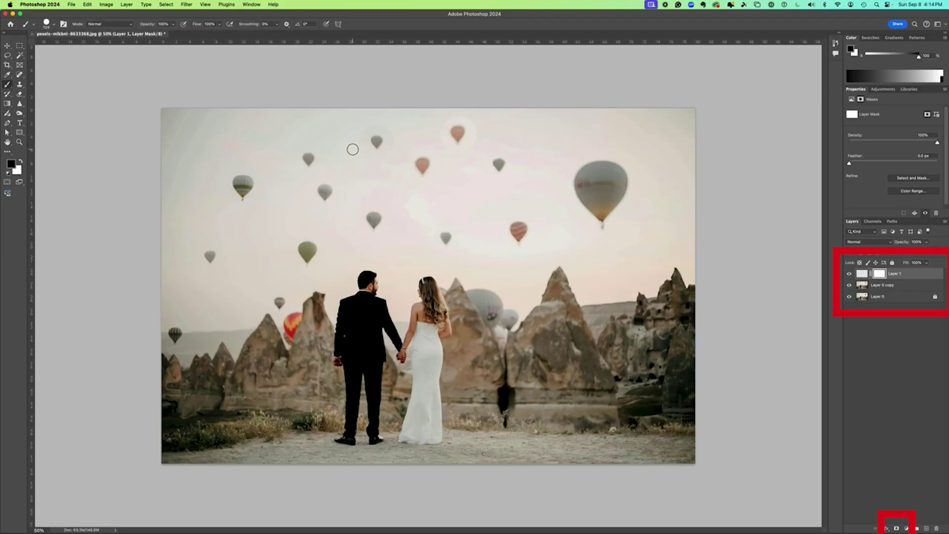
left_click(47, 24)
left_click(83, 57)
left_click(360, 131)
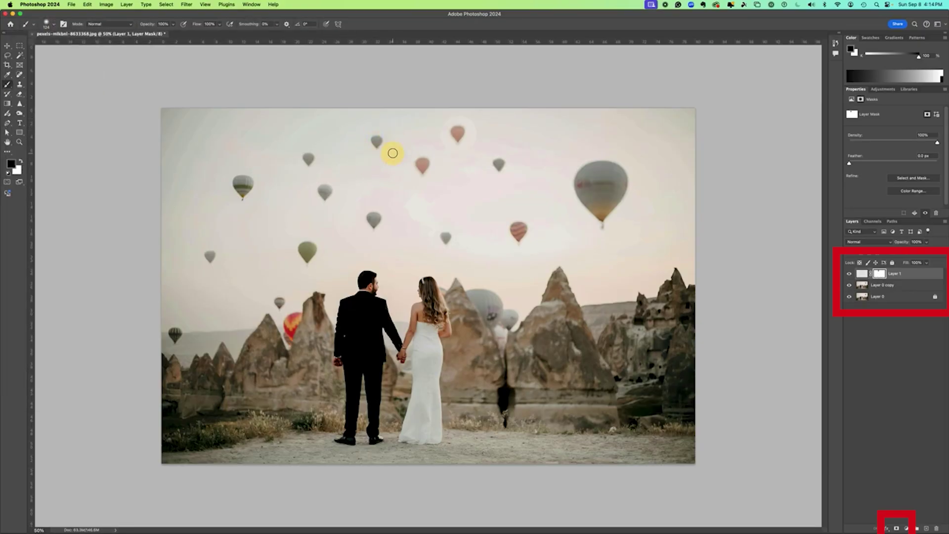
mouse_move(440, 113)
left_mouse_down()
mouse_move(479, 127)
mouse_move(457, 162)
mouse_move(432, 119)
left_mouse_up()
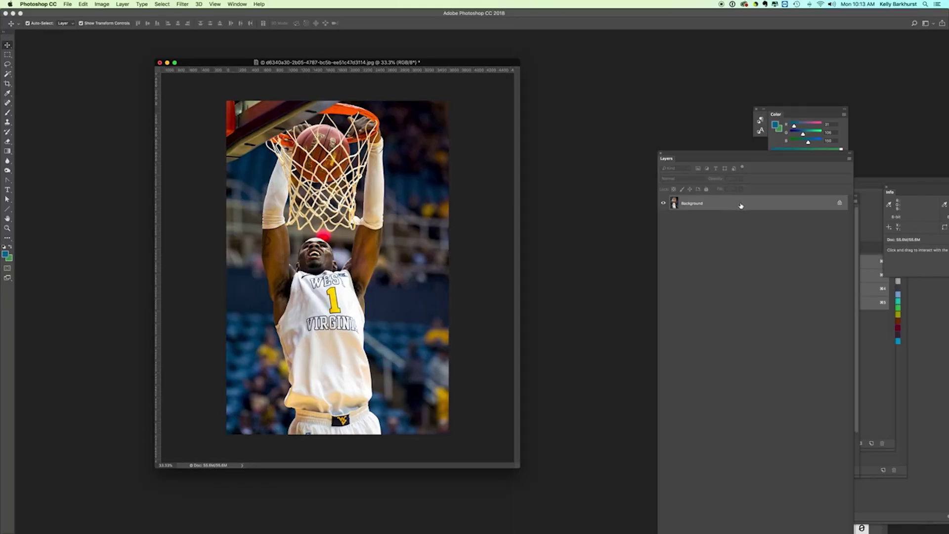
Convert the basketball photo's Background into a regular layer and start a Black & White adjustment on it.
double_click(747, 205)
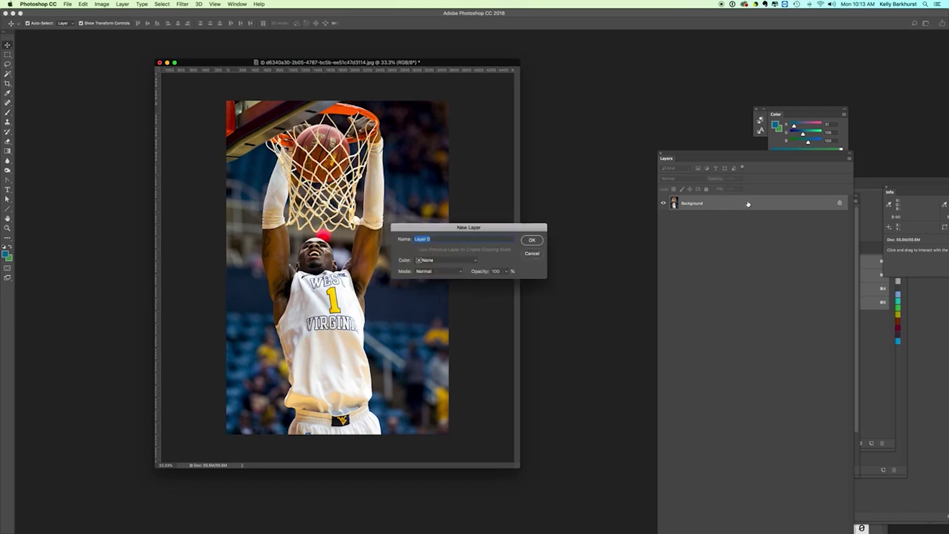
left_click(527, 242)
left_click(103, 5)
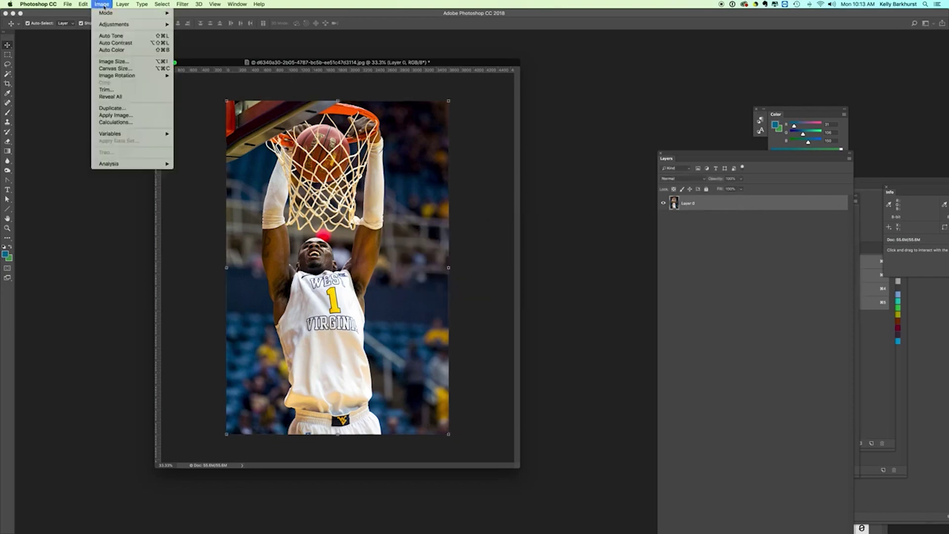
mouse_move(119, 24)
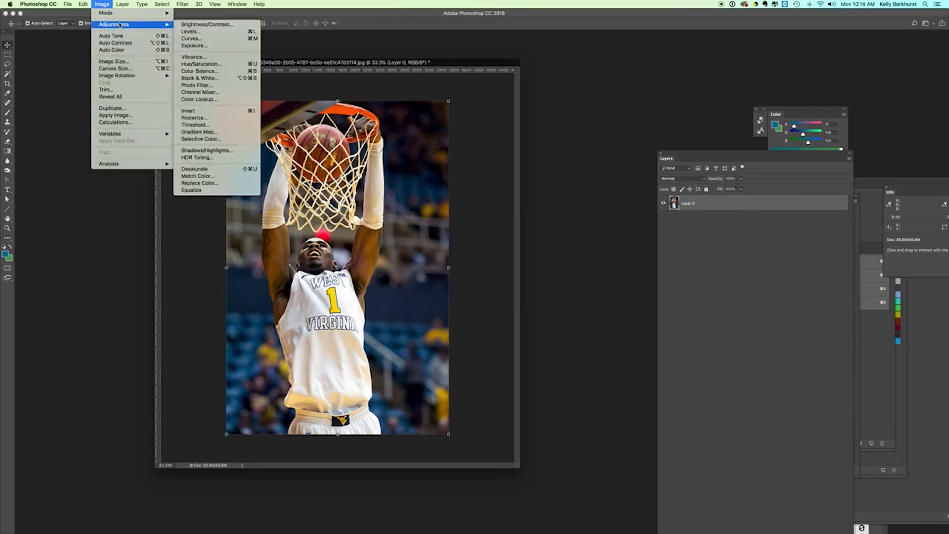
left_click(200, 78)
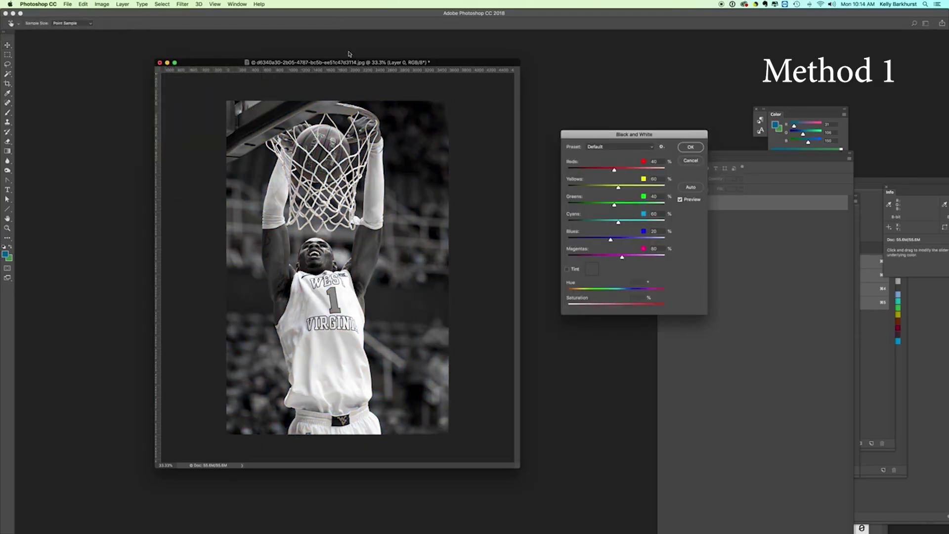
Tint the Black & White adjustment with colour #eaaa00, reduce the tint saturation to about 66%, and apply it.
left_click_drag(604, 129, 581, 39)
left_click(542, 175)
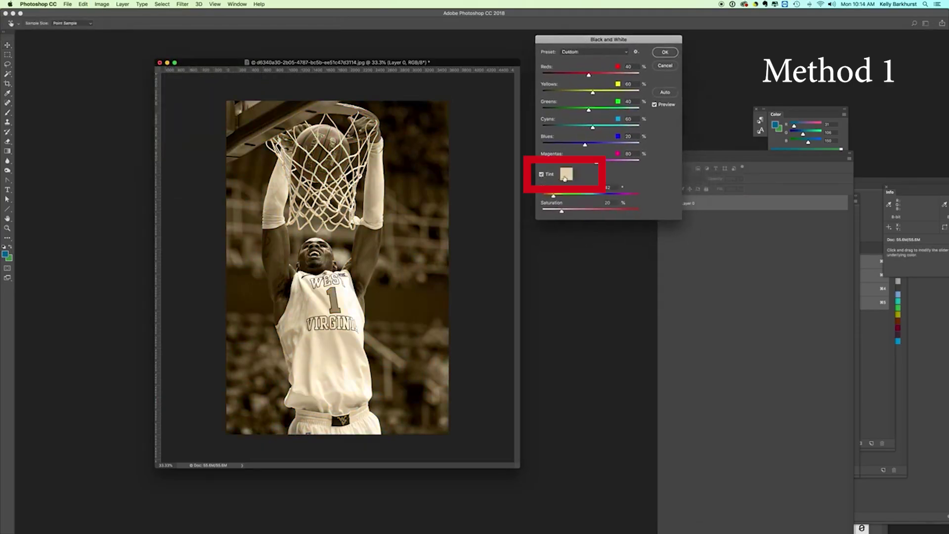
left_click(567, 175)
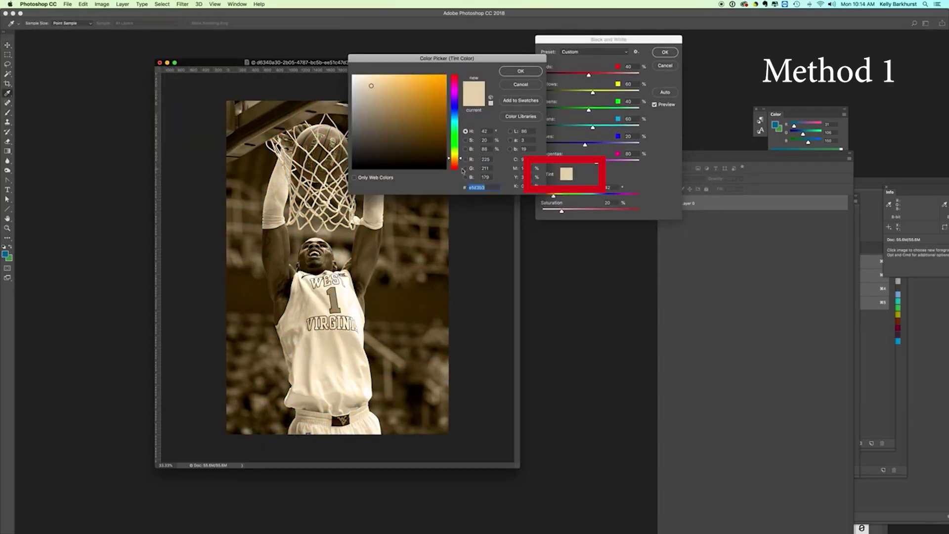
type("00eaaa")
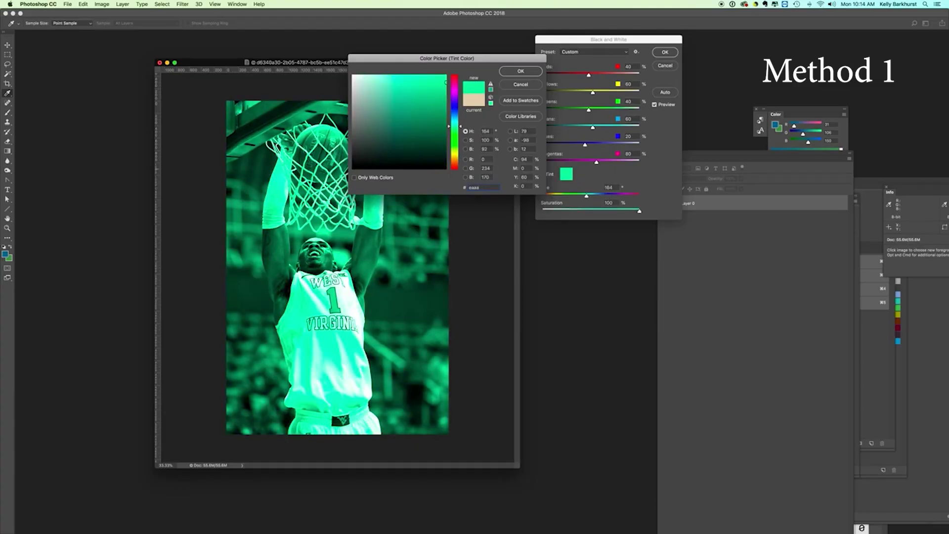
type("00")
left_click(515, 75)
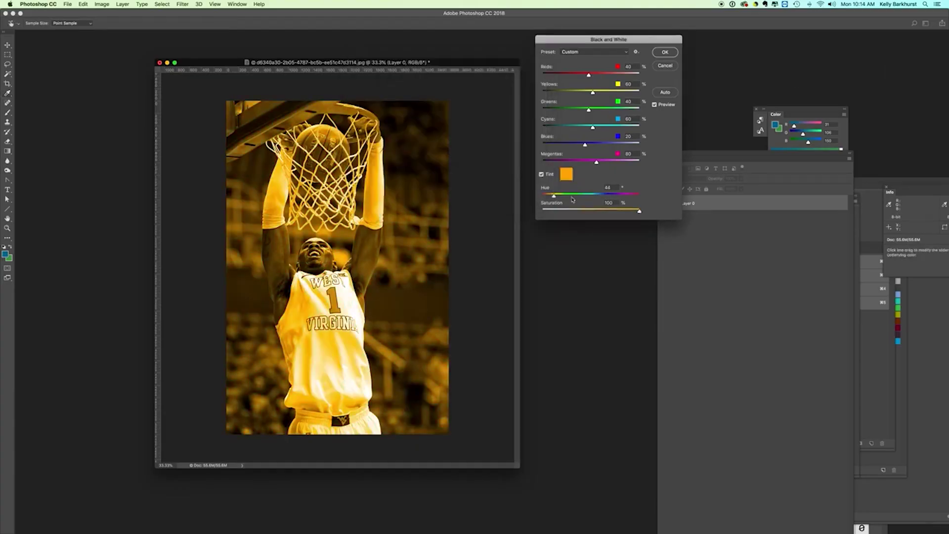
left_click_drag(639, 213, 606, 213)
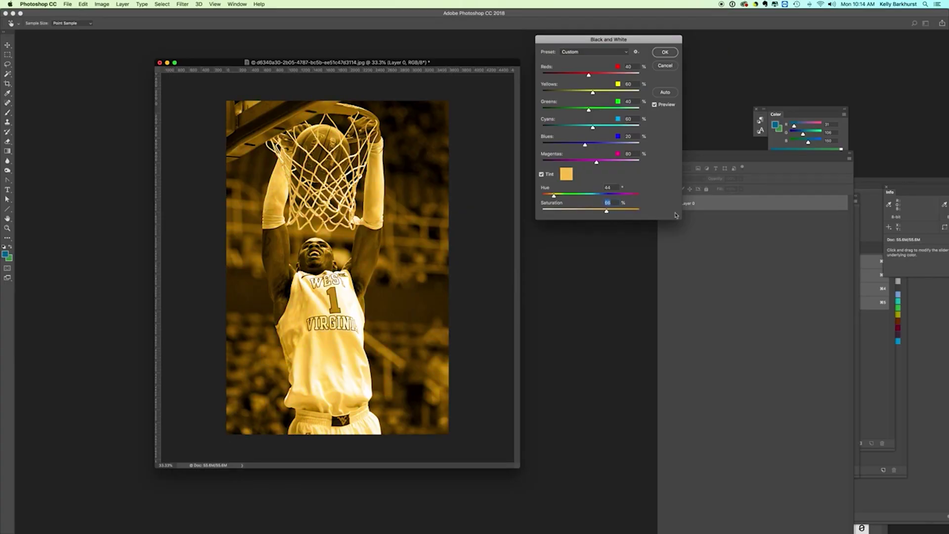
left_click(665, 53)
Desaturate the original colour basketball photo and convert its Background into a regular layer.
left_click(102, 4)
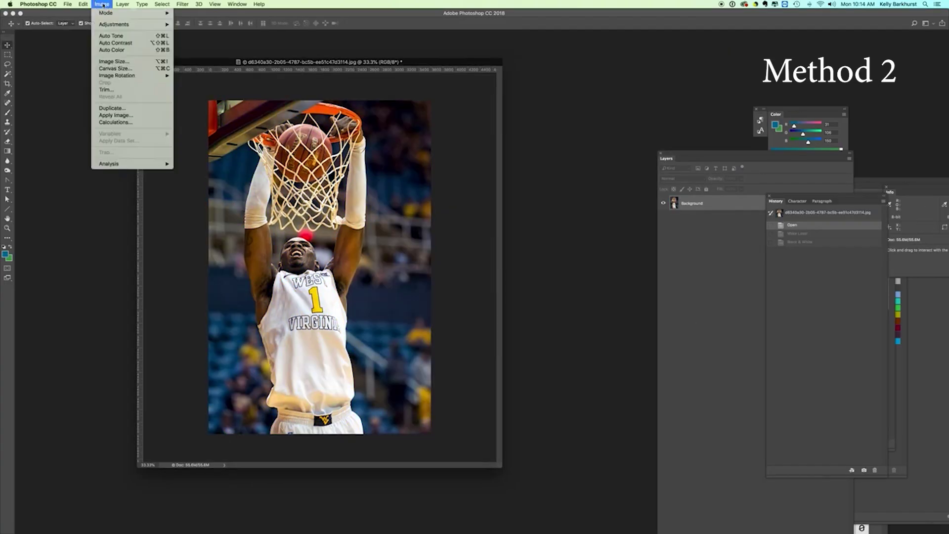
mouse_move(112, 25)
left_click(195, 169)
left_click(666, 152)
left_click_drag(666, 151, 579, 128)
double_click(643, 179)
left_click(533, 228)
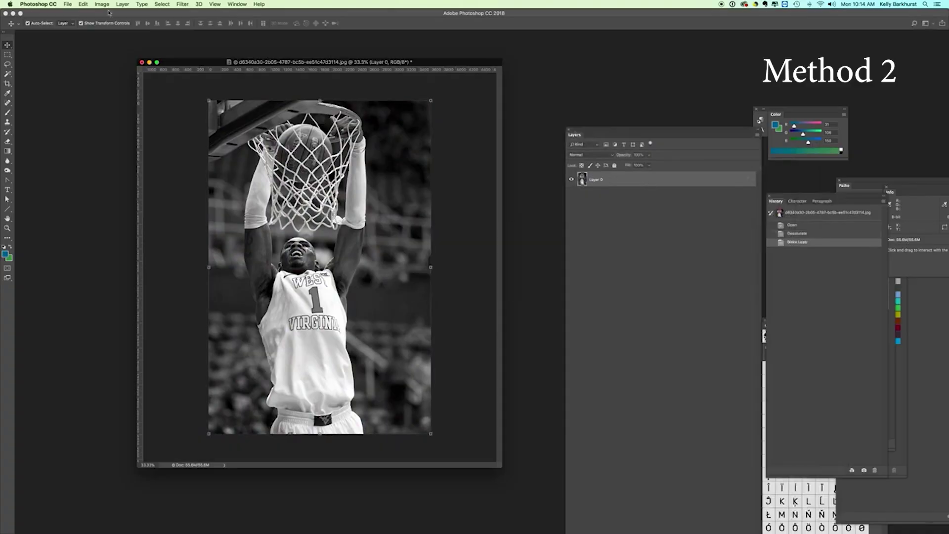
Convert the desaturated basketball photo to Grayscale mode, discarding its color information.
left_click(102, 4)
mouse_move(110, 15)
left_click(193, 22)
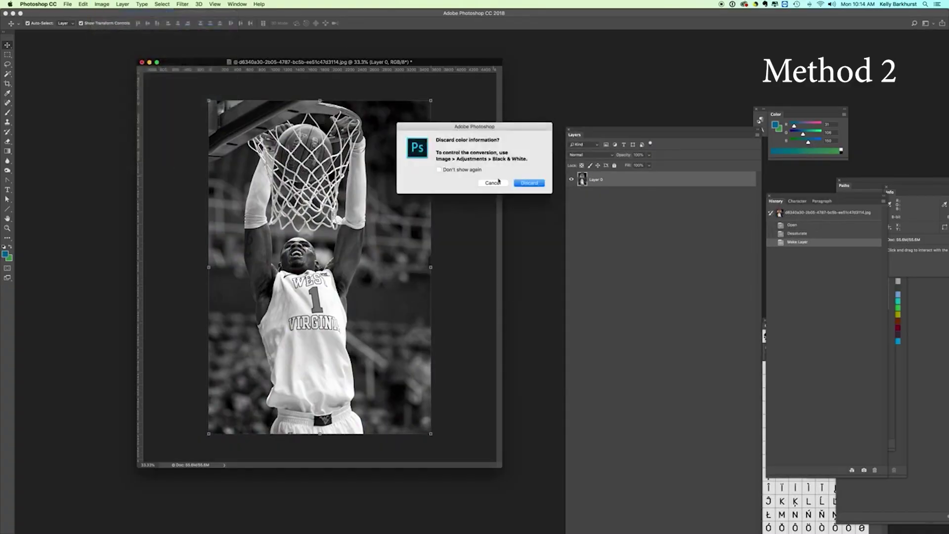
left_click(528, 184)
Convert the grayscale photo to Duotone mode as a Monotone with a gold Ink 1.
left_click(102, 4)
mouse_move(112, 13)
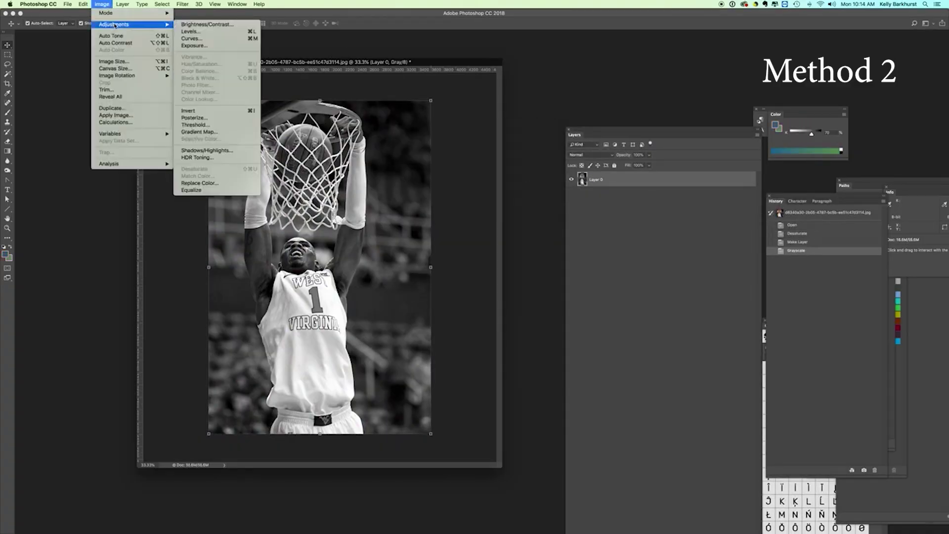
left_click(191, 29)
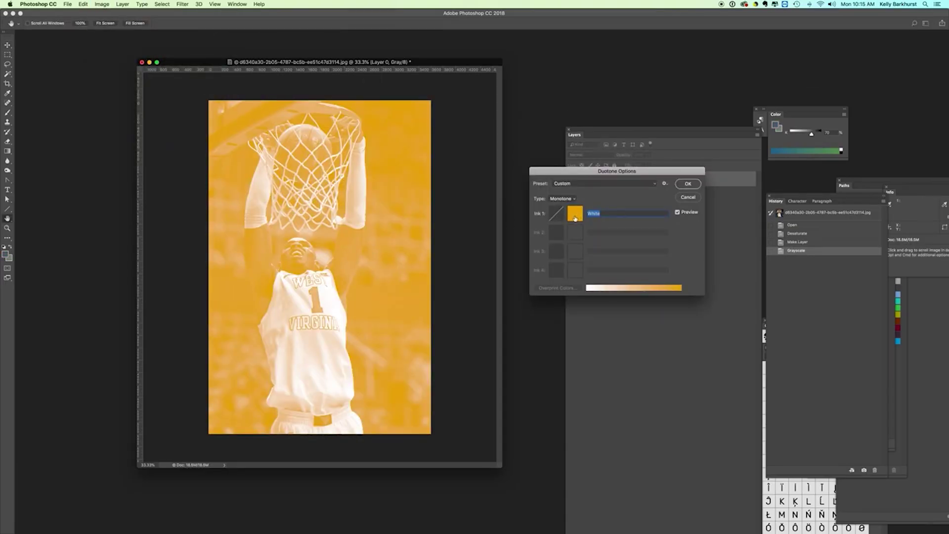
left_click(687, 184)
Refine the gold monotone with Levels, raising the black point, brightening the midtones and setting the white input level to about 202.
left_click(102, 4)
mouse_move(123, 24)
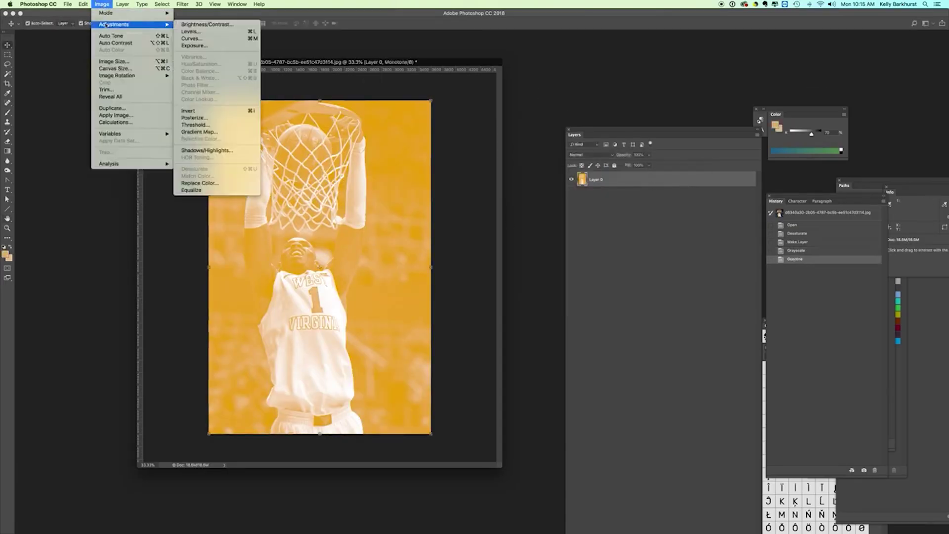
left_click(190, 31)
mouse_move(663, 194)
left_mouse_down()
mouse_move(692, 195)
mouse_move(680, 195)
left_mouse_up()
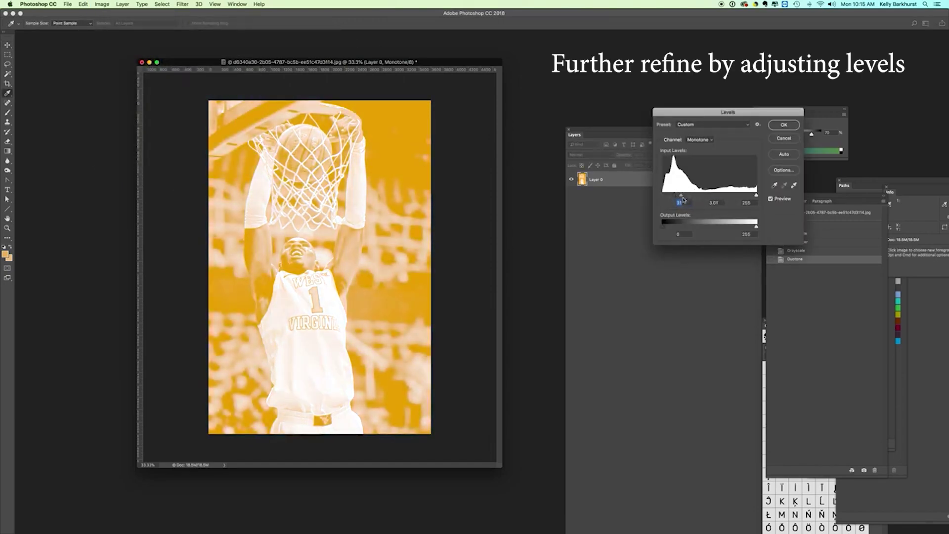
left_click_drag(754, 196, 671, 197)
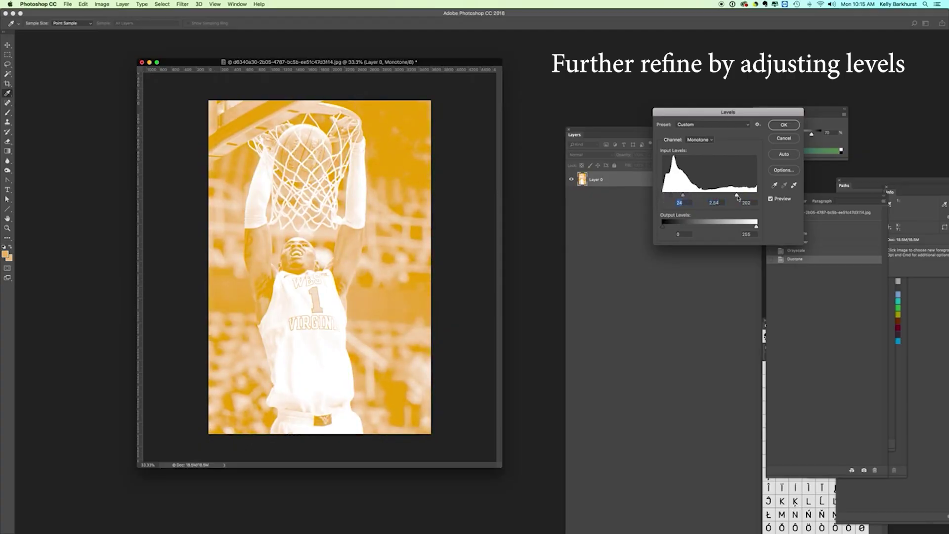
left_click(784, 125)
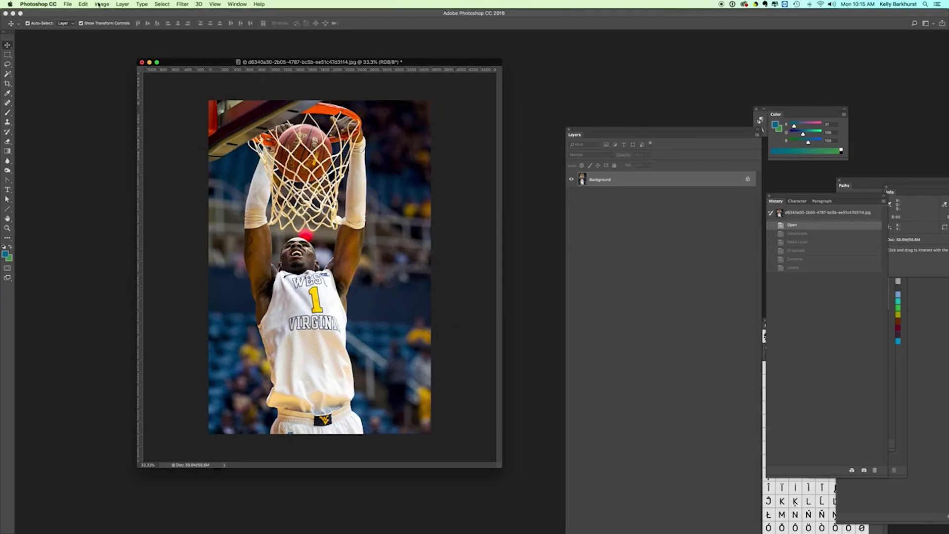
Desaturate the restored colour photo and turn its Background into a regular layer.
left_click(101, 4)
mouse_move(119, 24)
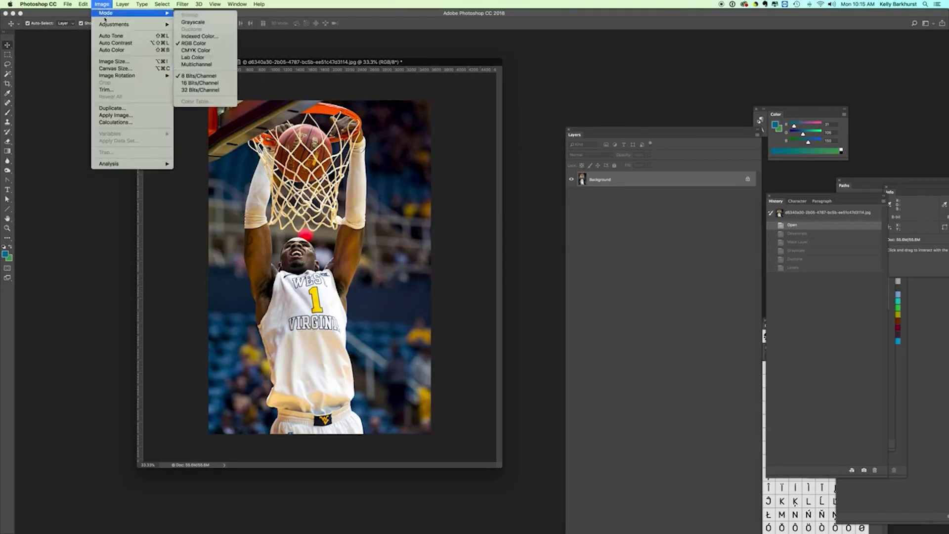
left_click(194, 168)
double_click(723, 181)
key("Return")
Add a new layer named Gold above the desaturated photo layer.
left_click(756, 135)
left_click(772, 139)
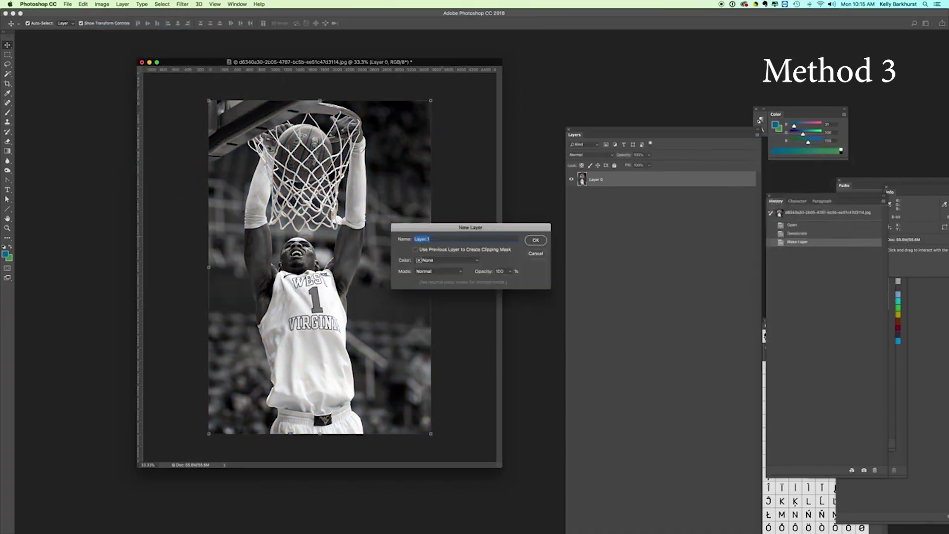
type("Gold")
key("Return")
Fill the Gold layer with colour #eaaa00 and move it below Layer 0.
left_click(82, 4)
left_click(94, 123)
left_click(374, 197)
left_click(361, 198)
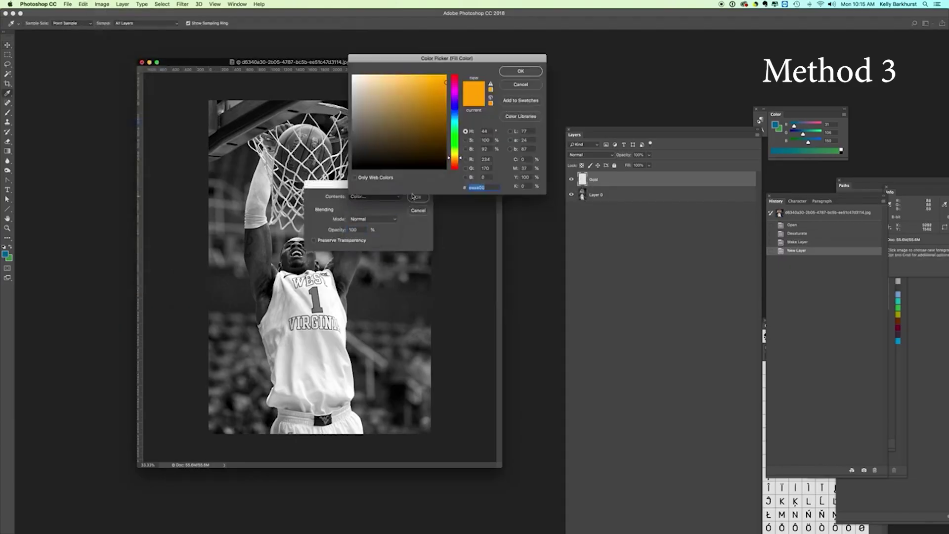
left_click(510, 72)
key("Return")
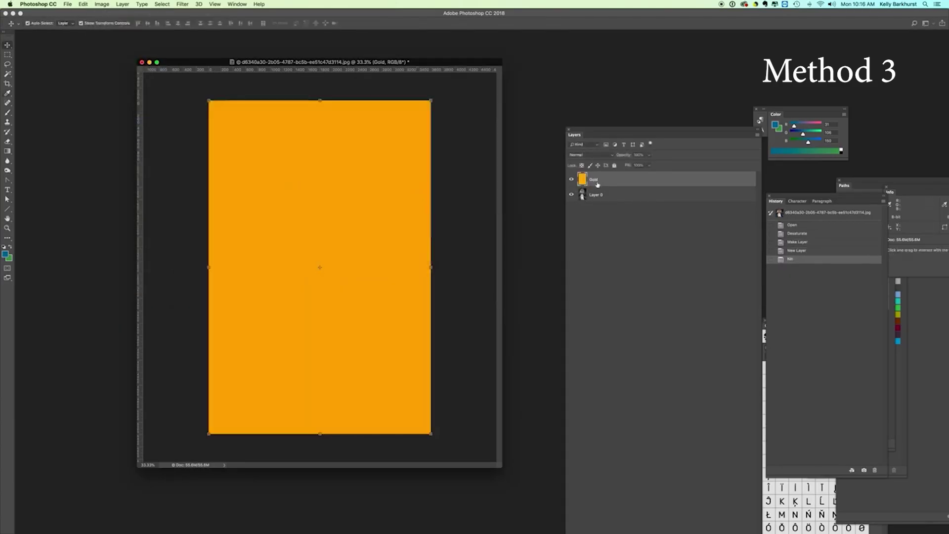
left_click_drag(597, 185, 582, 196)
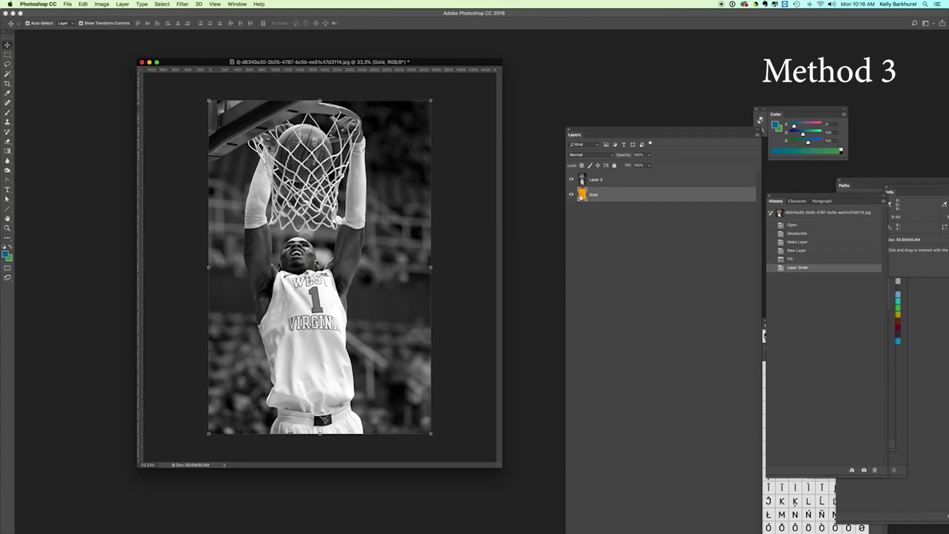
Set Layer 0's blend mode to Luminosity and reduce its opacity to about 32%.
left_click(598, 179)
left_click(591, 154)
left_click(592, 322)
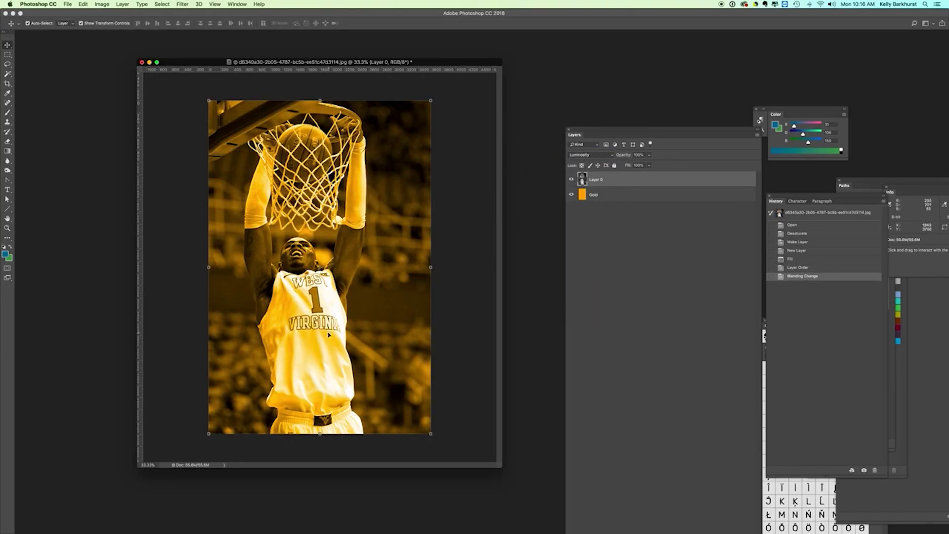
left_click_drag(649, 166, 625, 167)
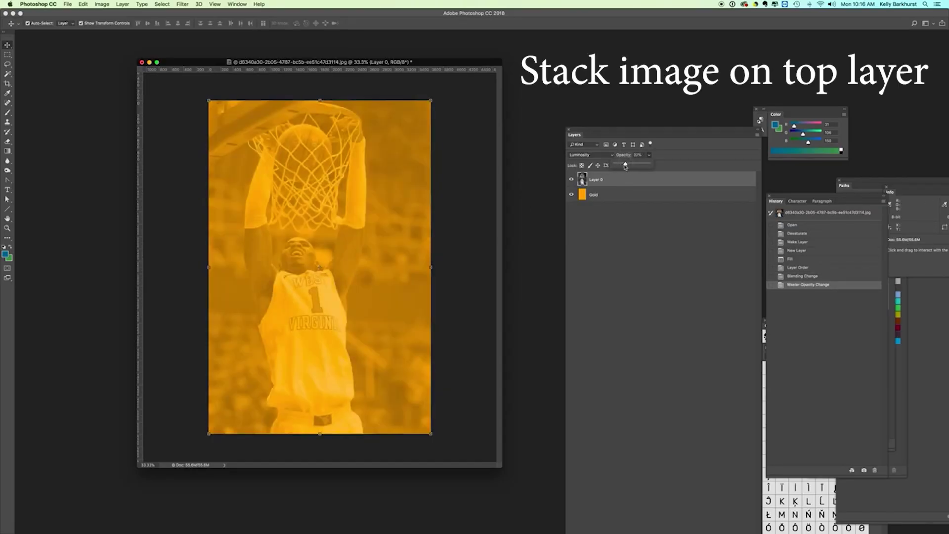
left_click(478, 181)
Adjust Brightness/Contrast on Layer 0, raising the brightness and lowering the contrast to -50.
left_click(101, 4)
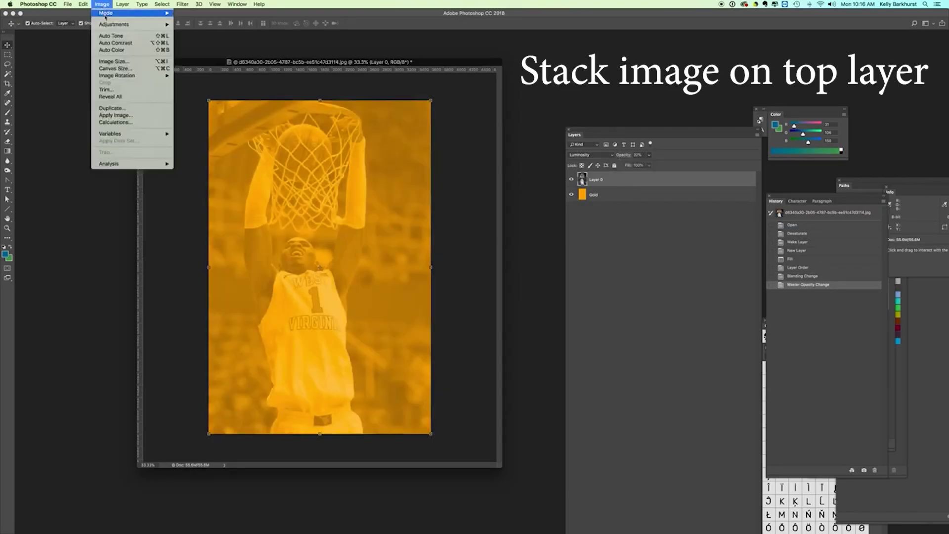
mouse_move(117, 25)
left_click(216, 24)
left_click_drag(546, 133, 502, 155)
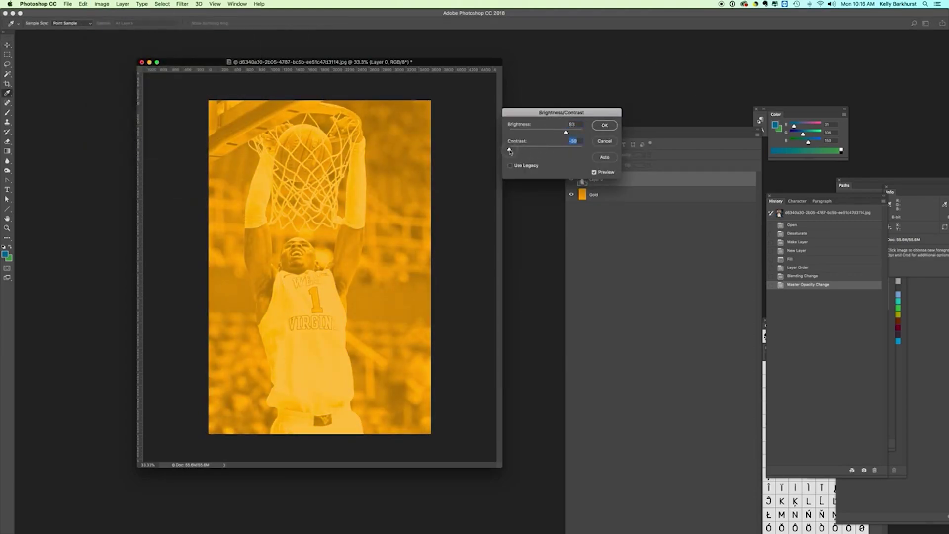